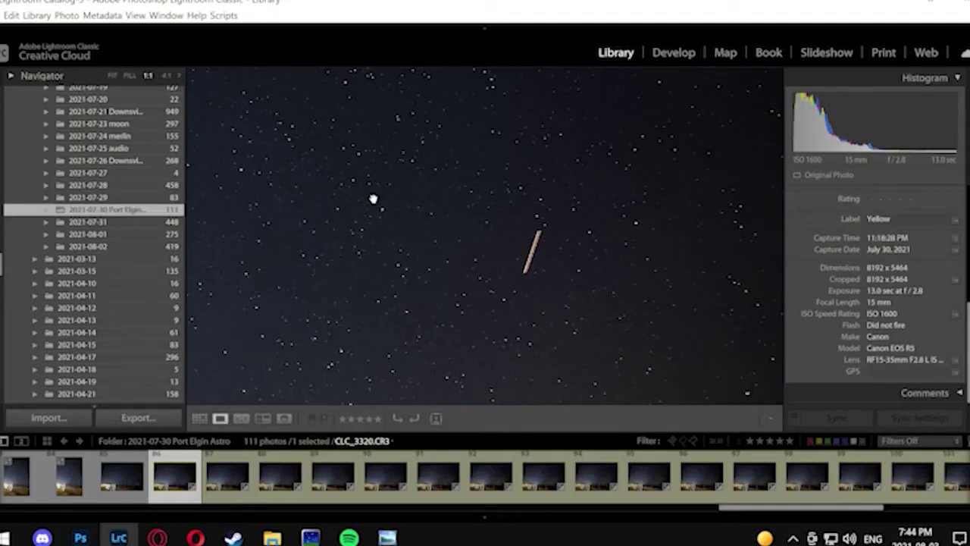
- Cycle the Navigator through FILL and FIT, then zoom to 1:1 to inspect star detail
left_click(130, 76)
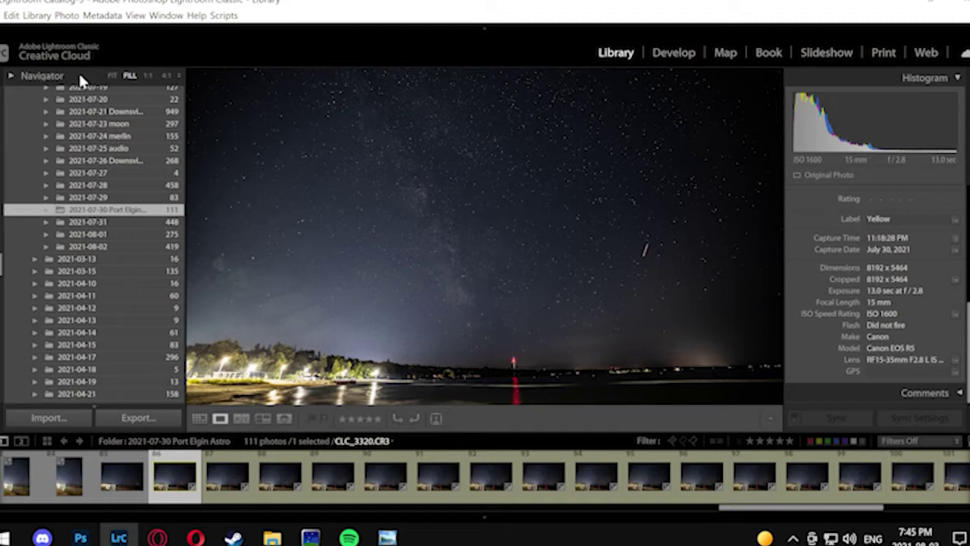
left_click(112, 76)
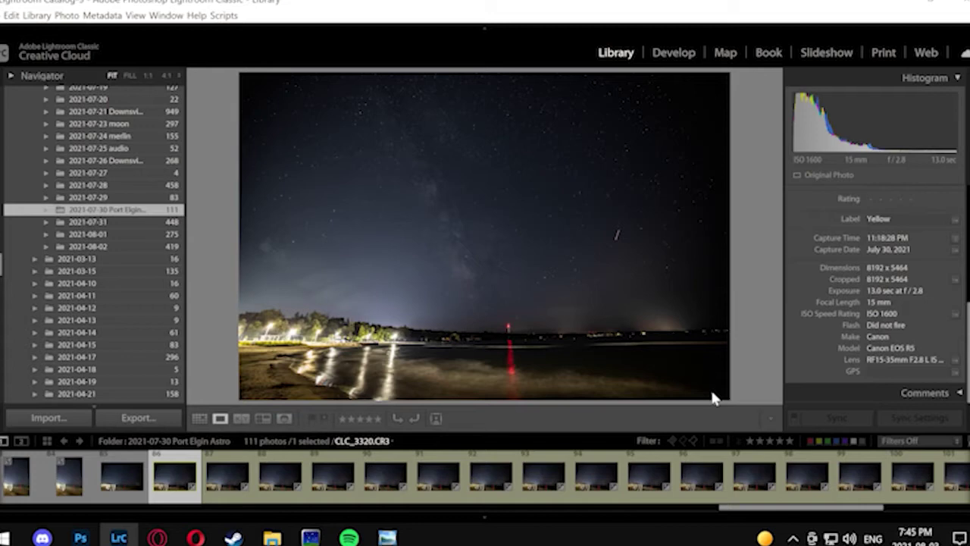
left_click(431, 225)
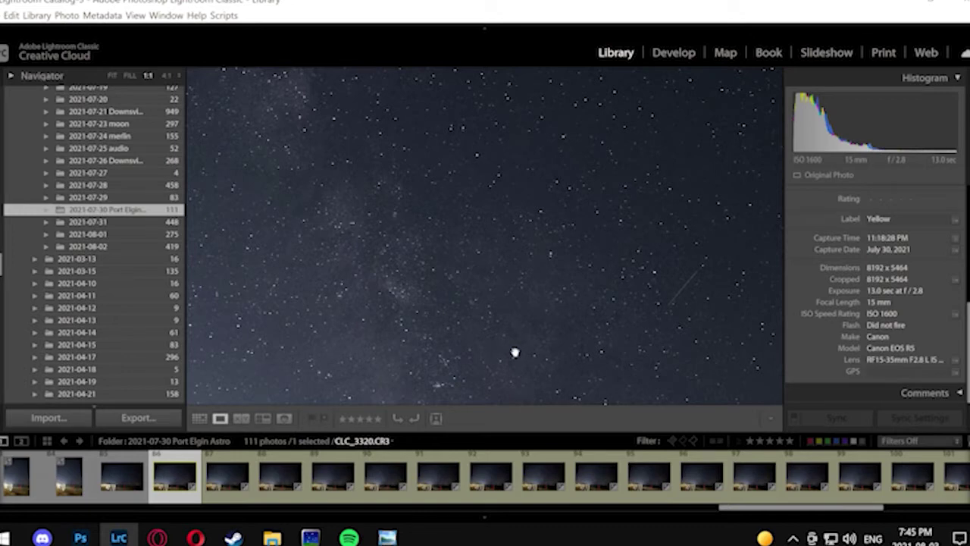
- Pan the 1:1 view across the horizon glow and the Milky Way band
left_click_drag(379, 340, 341, 186)
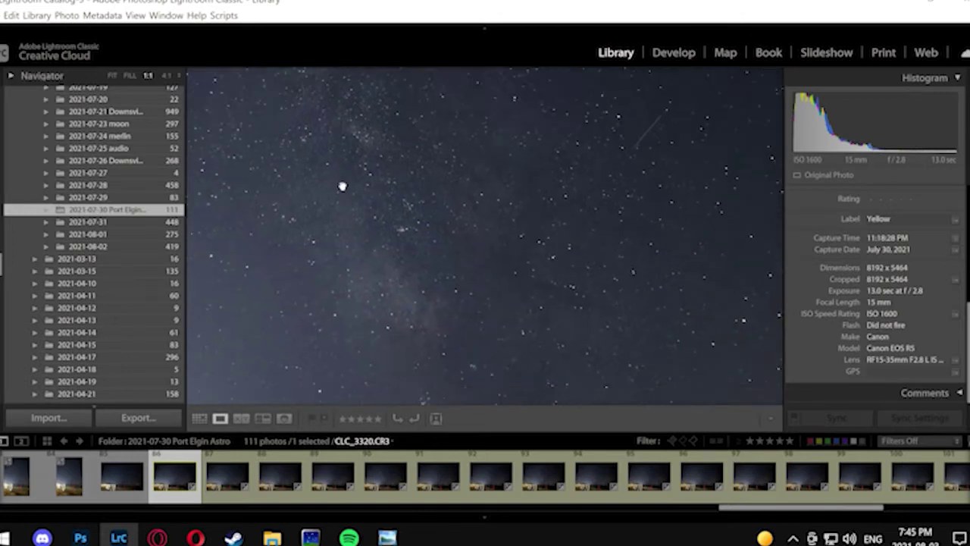
left_click_drag(440, 318, 430, 198)
left_click_drag(454, 297, 549, 367)
left_click_drag(578, 314, 509, 305)
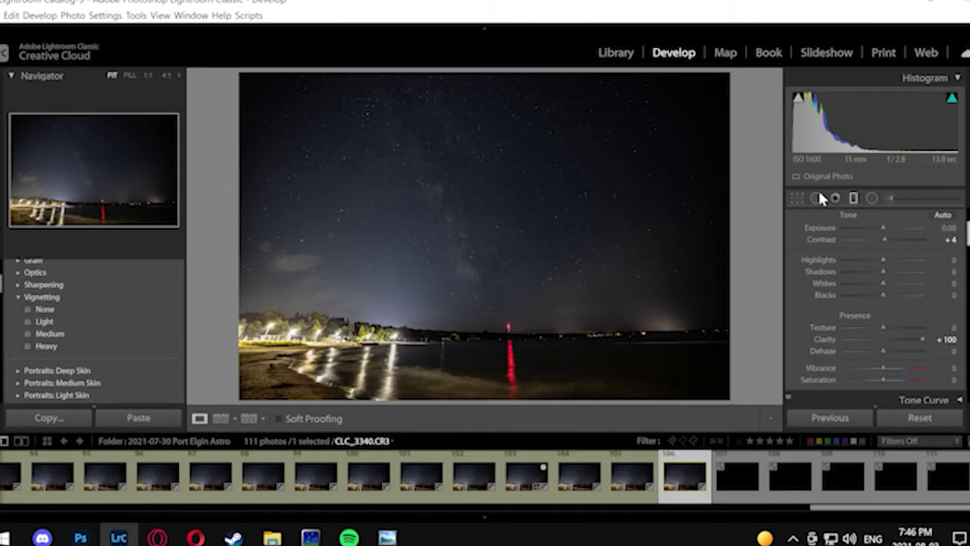
- Add a graduated filter across the horizon with Highlights -79, Clarity 12 and Dehaze 17
left_click(819, 197)
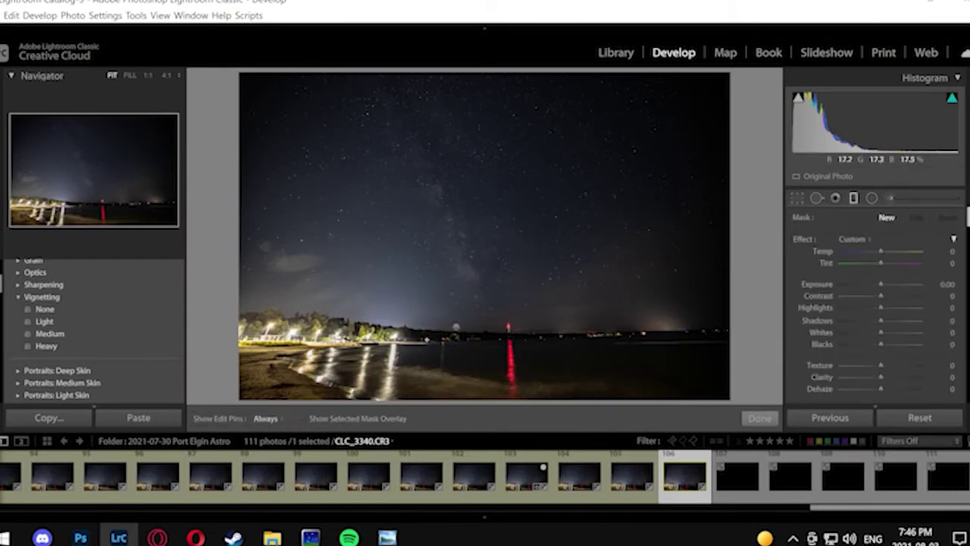
left_click_drag(429, 334, 483, 321)
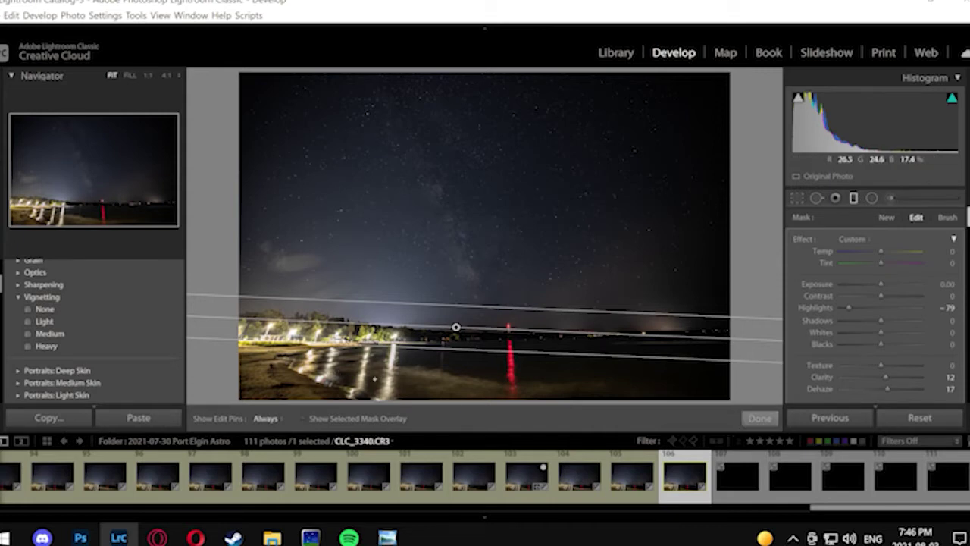
left_click(741, 418)
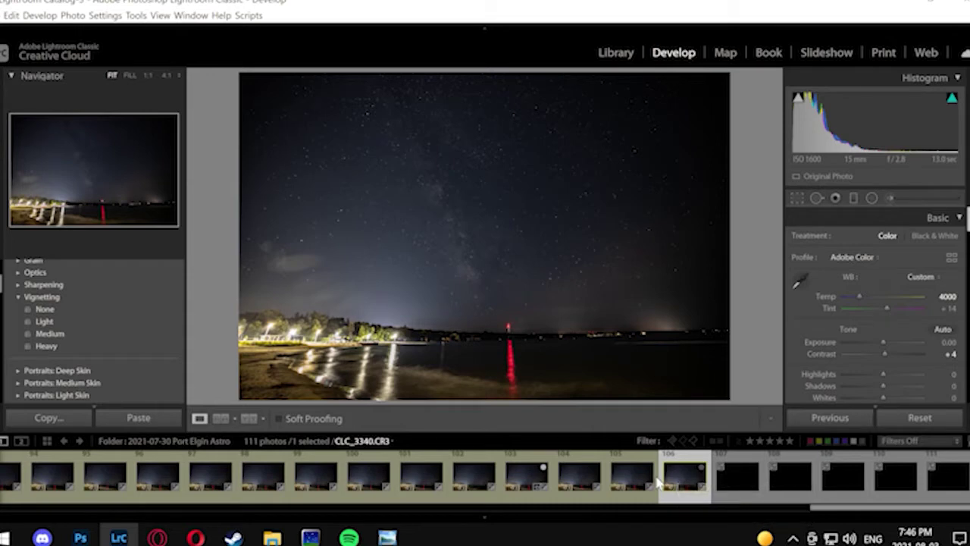
- Select all 21 frames from CLC_3320 and synchronize the edits to them
scroll(399, 470, "up", 5)
left_click(125, 486)
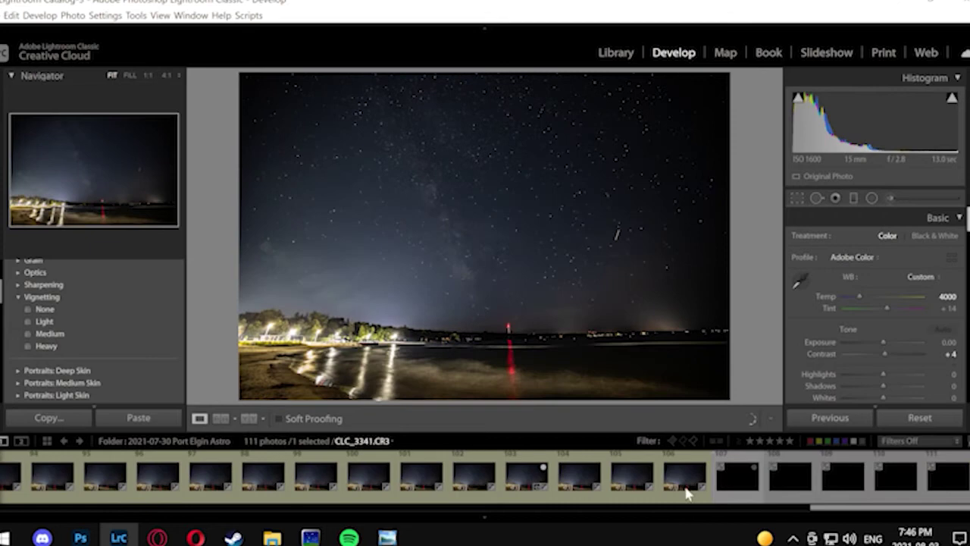
left_click(652, 482, "shift")
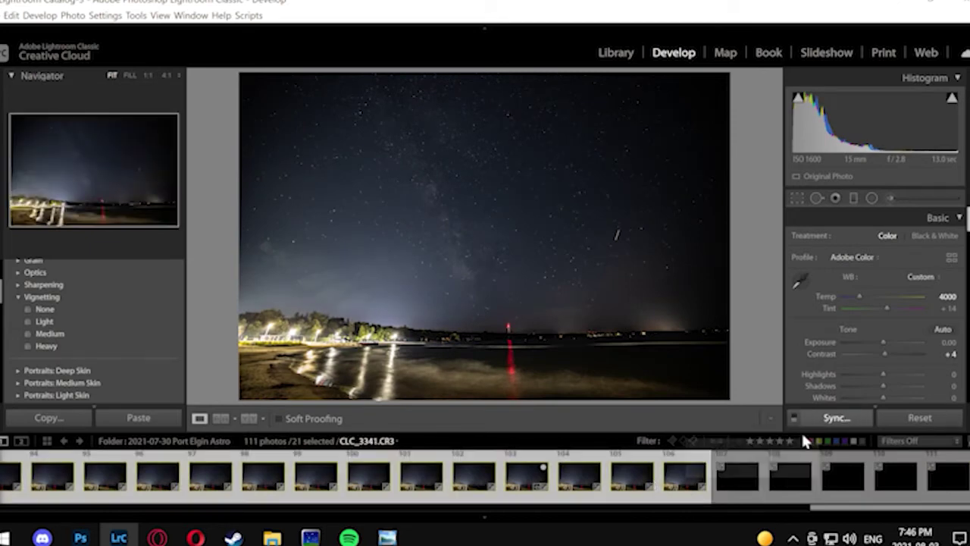
left_click(818, 417)
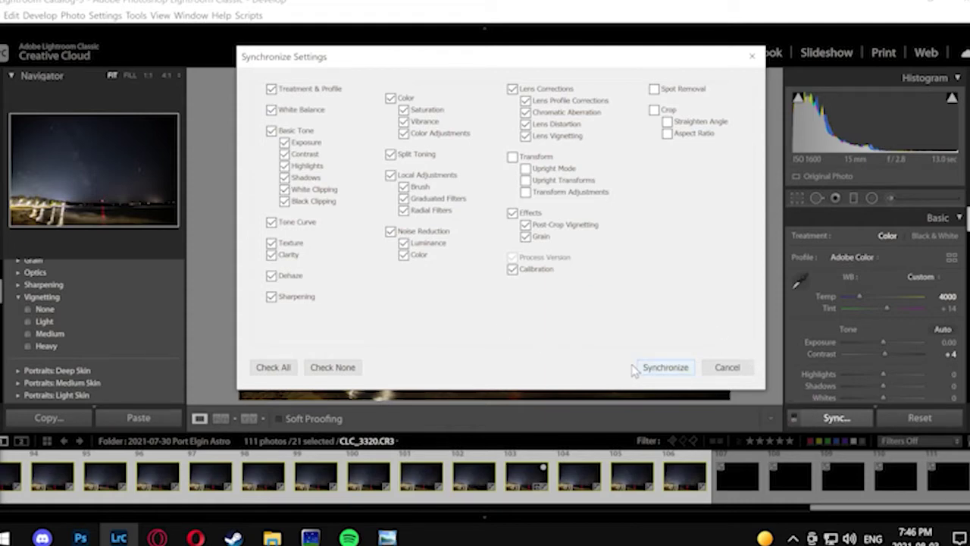
left_click(655, 367)
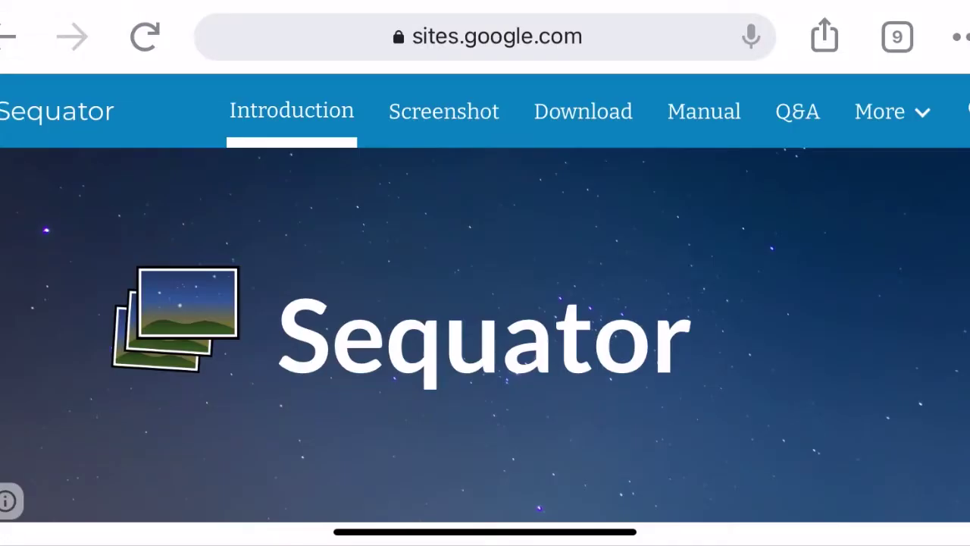
- Scroll down through Sequator's Introduction page
scroll(485, 303, "down", 5)
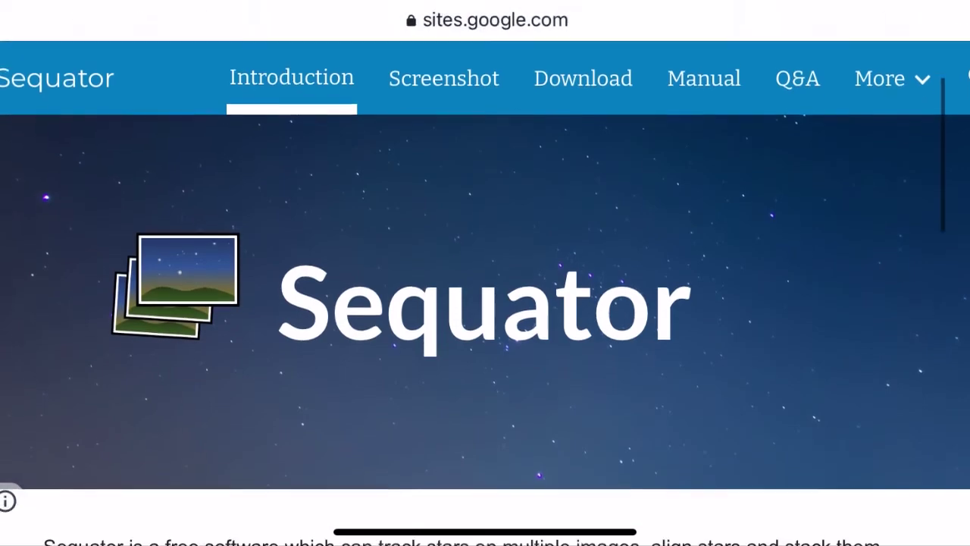
scroll(485, 303, "down", 2)
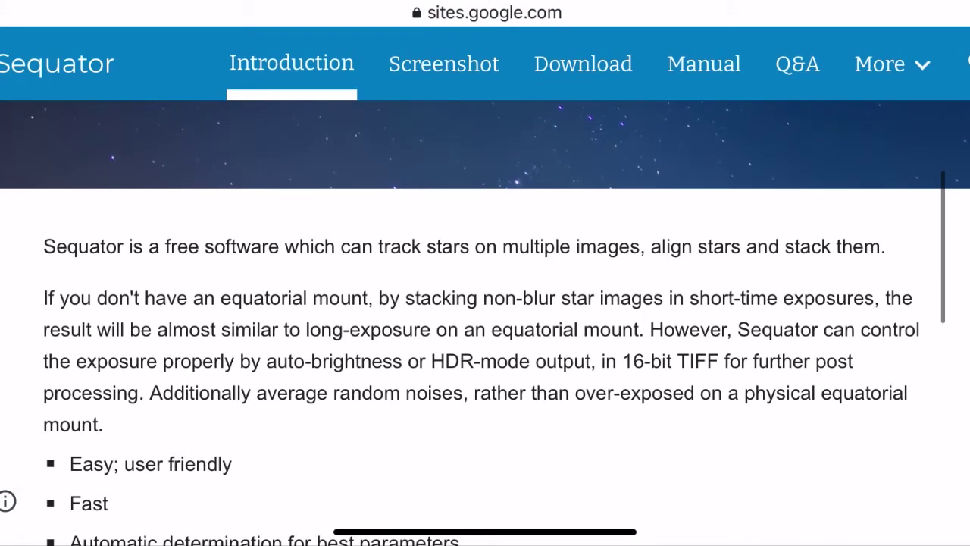
scroll(485, 303, "down", 3)
scroll(485, 318, "down", 5)
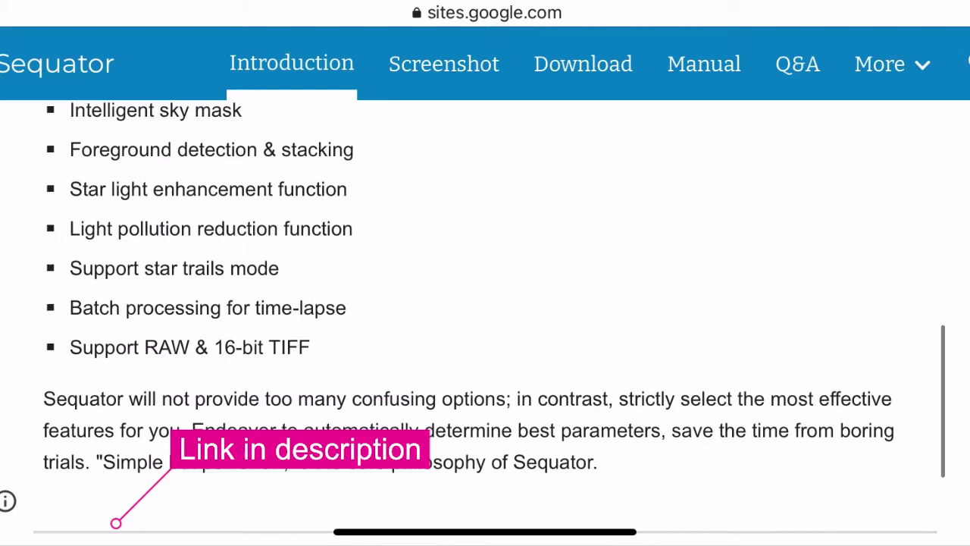
- Go to the Download page and scroll to the version list led by 1.6.0 64-bit
left_click(583, 64)
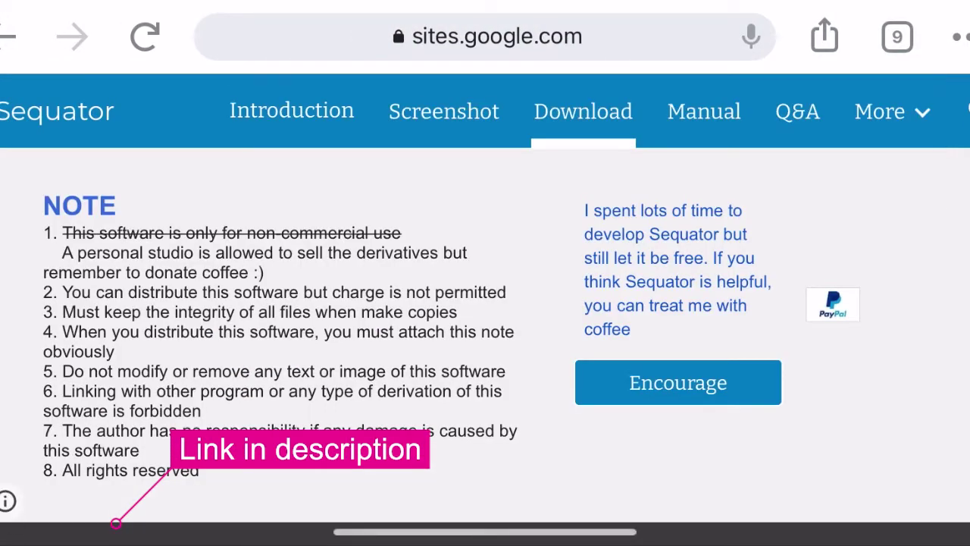
scroll(485, 303, "down", 6)
scroll(485, 318, "down", 4)
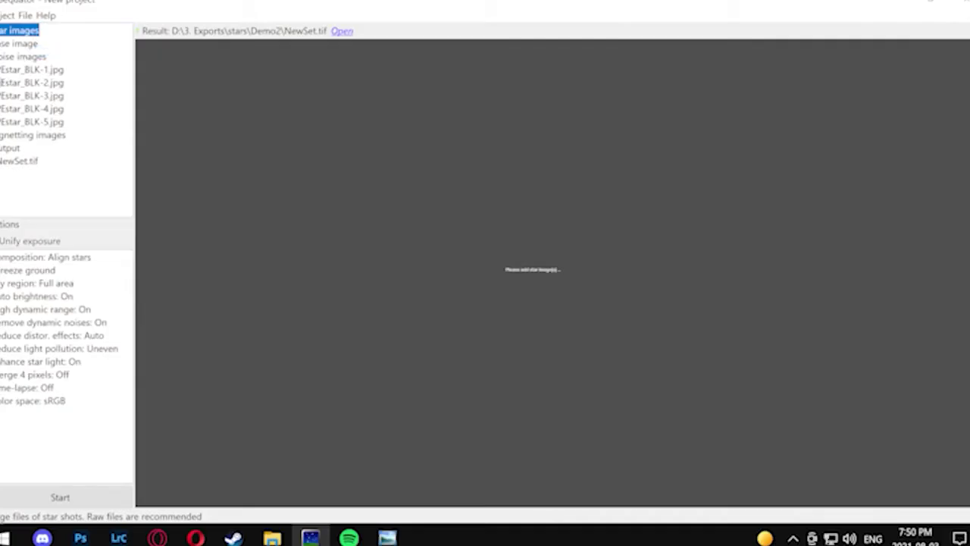
- Remove all old noise images and add CLC_3320–CLC_3340.tif from the stars folder as star images
right_click(32, 57)
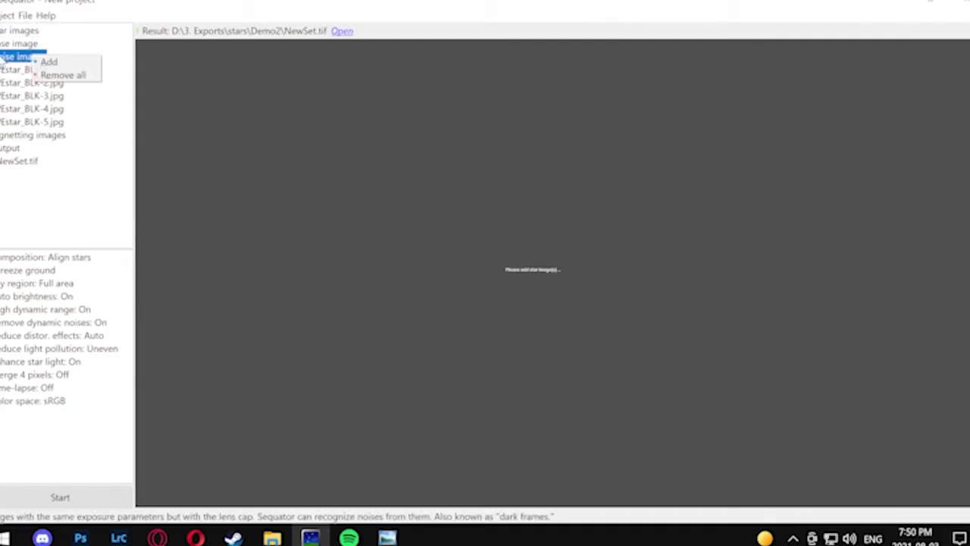
left_click(64, 74)
left_click(19, 30)
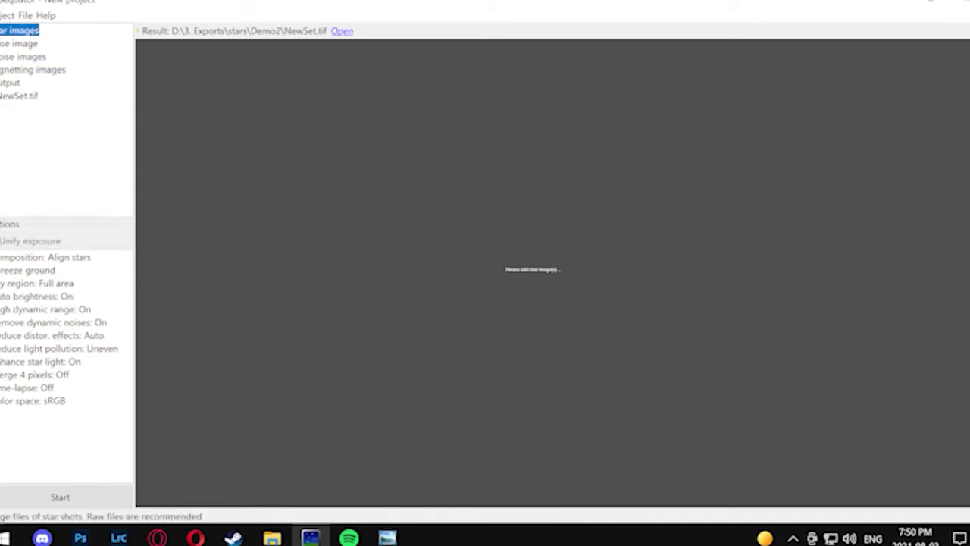
right_click(23, 31)
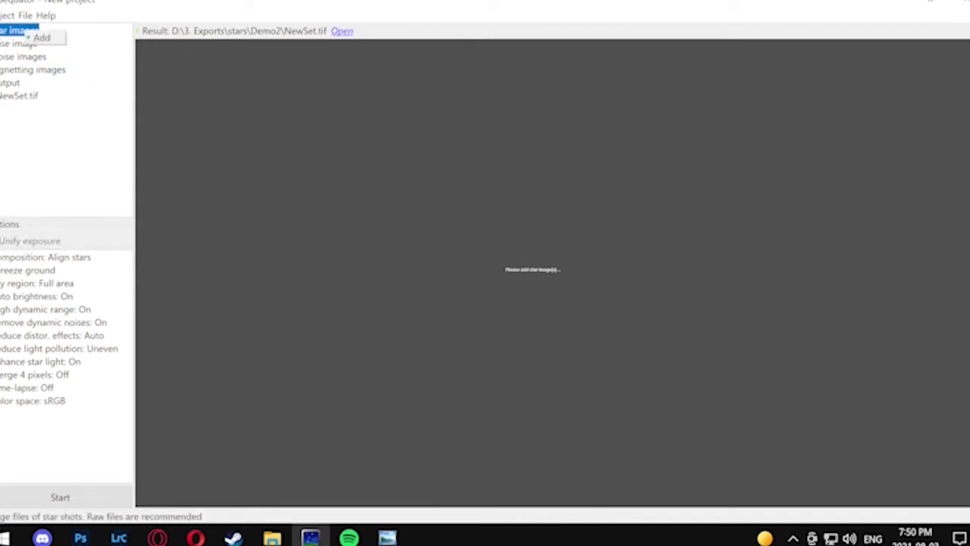
left_click(37, 37)
double_click(162, 144)
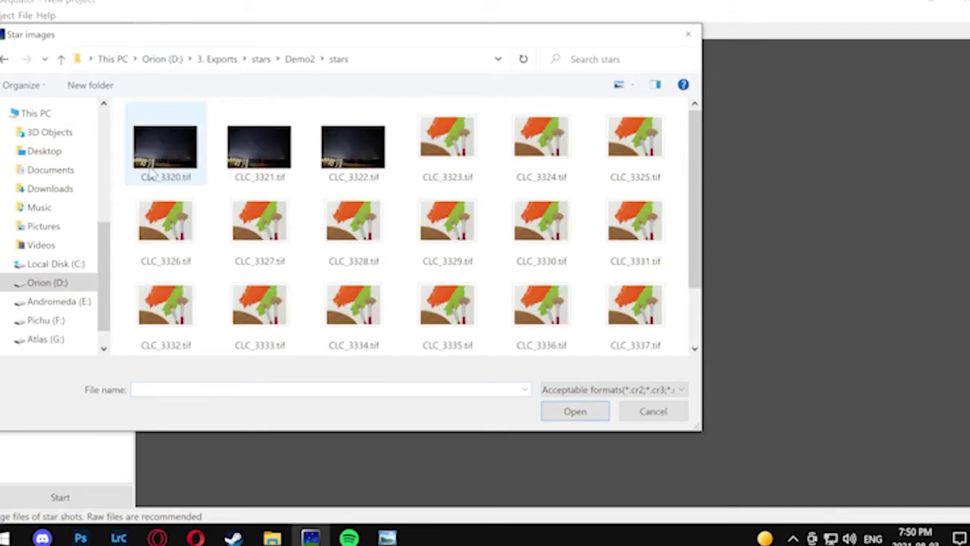
left_click(135, 159)
scroll(346, 270, "down", 3)
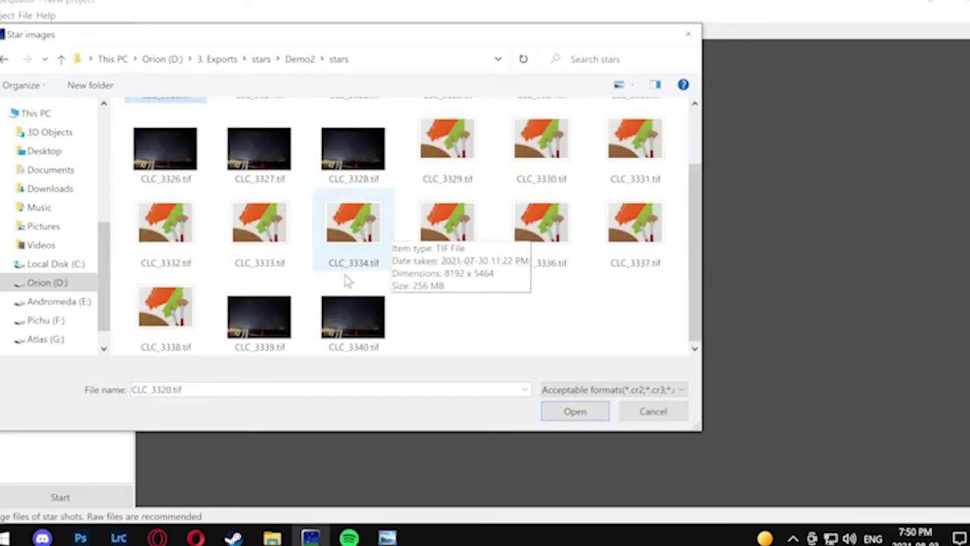
left_click(335, 325, "shift")
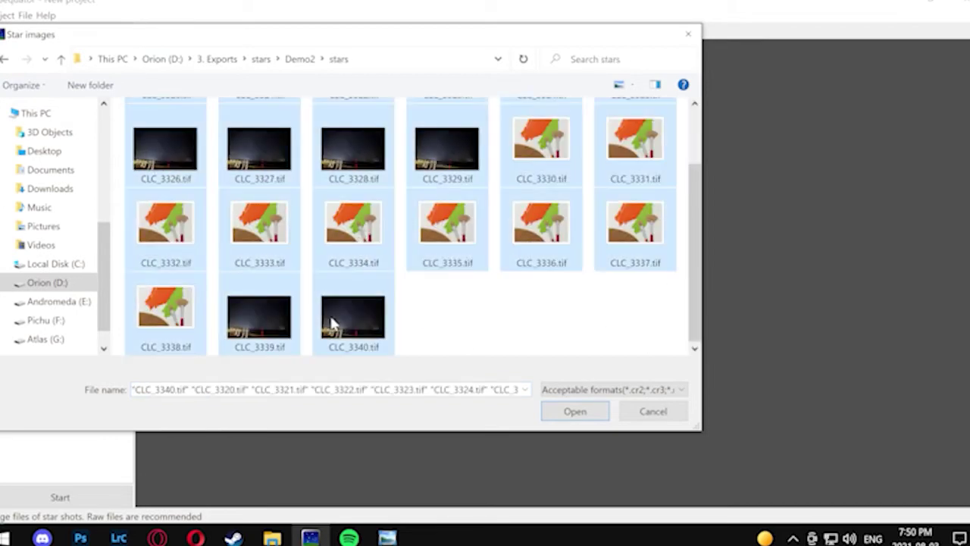
left_click(541, 413)
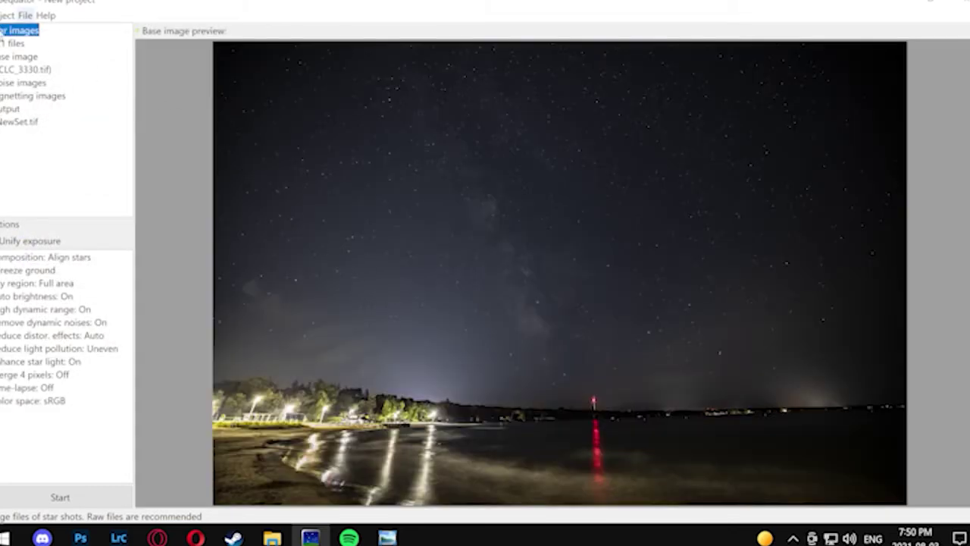
- Reopen the star image file picker and close it without adding anything
right_click(24, 32)
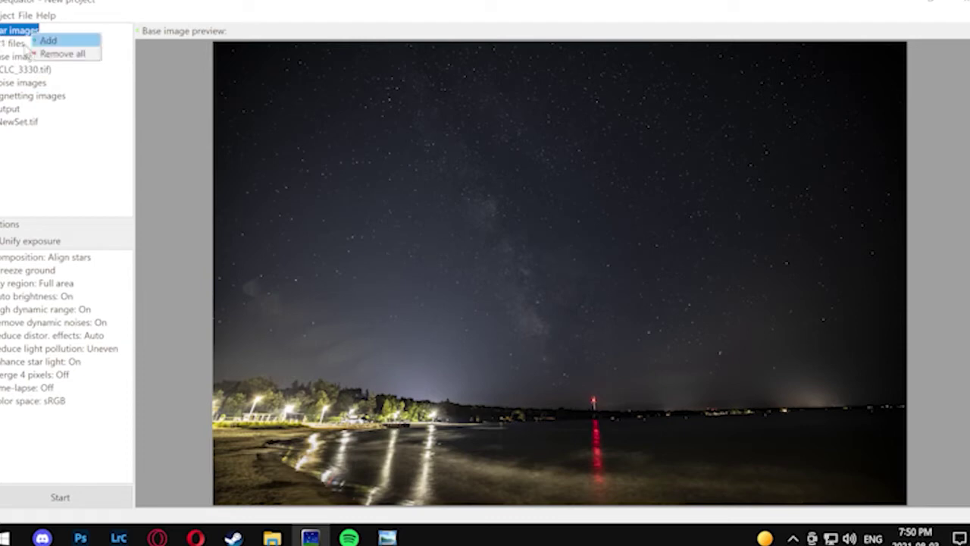
left_click(46, 37)
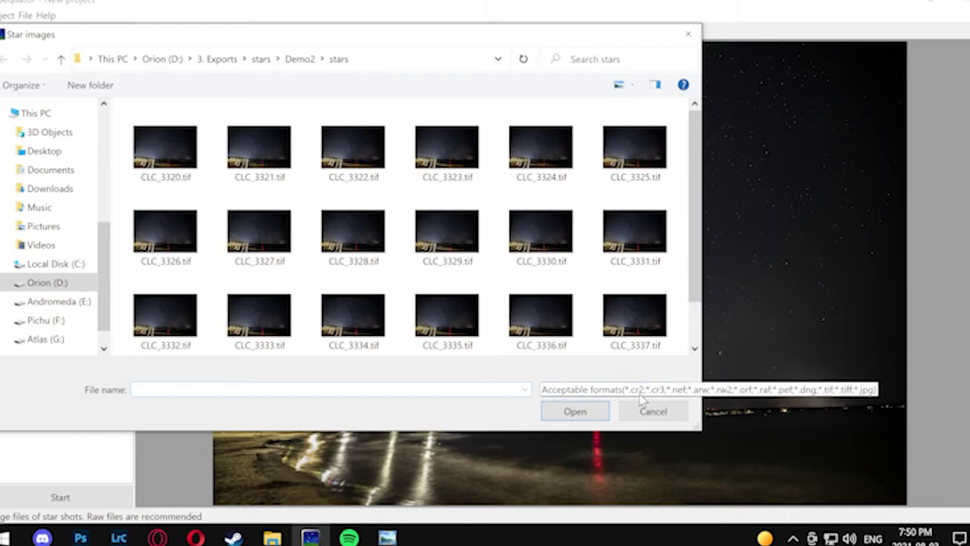
left_click(687, 34)
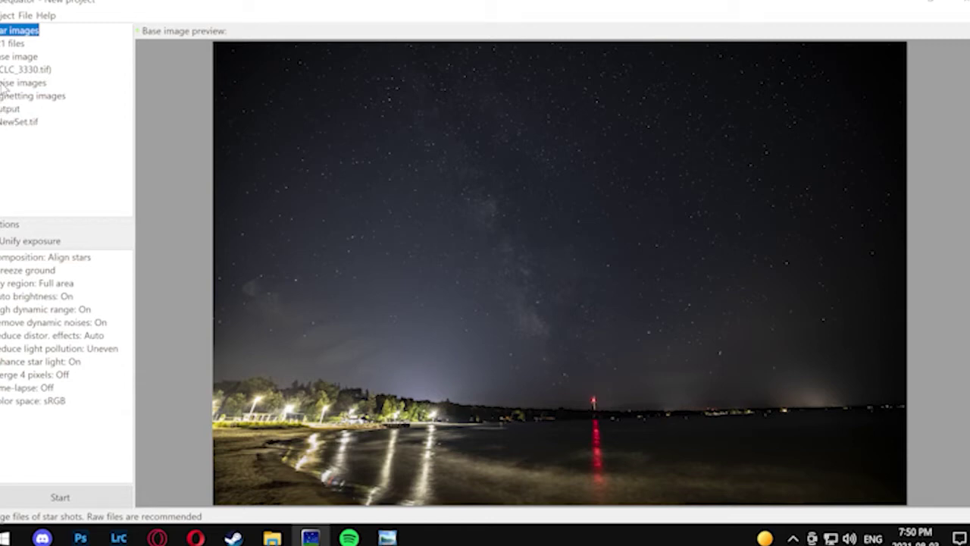
- Browse to the stars folder and add PEstar_BLK-1 through PEstar_BLK-5.jpg as noise images
left_click(15, 82)
left_click(9, 83)
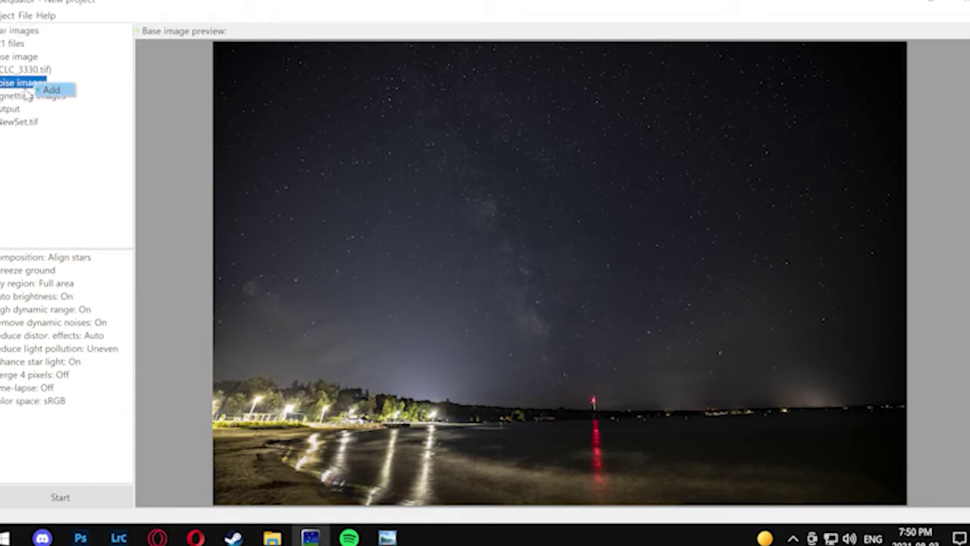
scroll(349, 176, "down", 1)
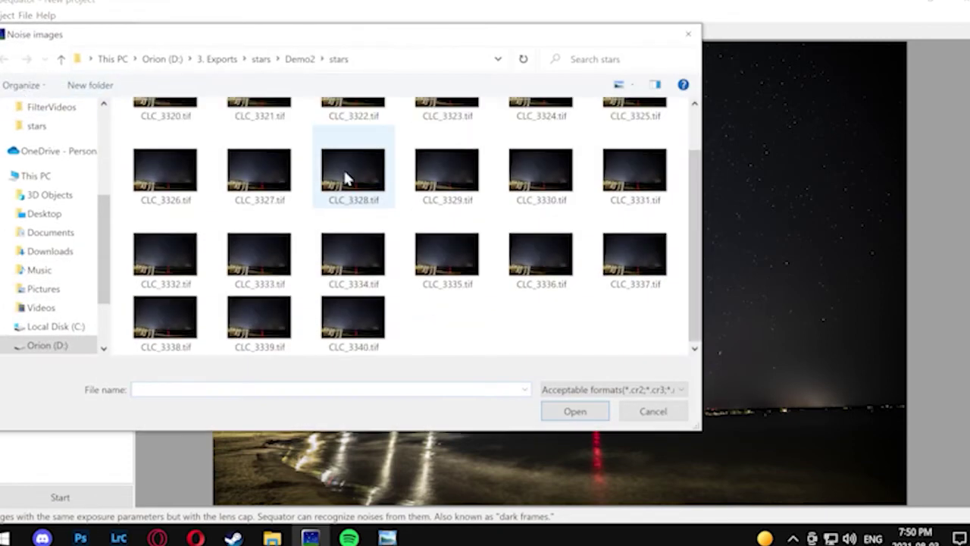
left_click(279, 62)
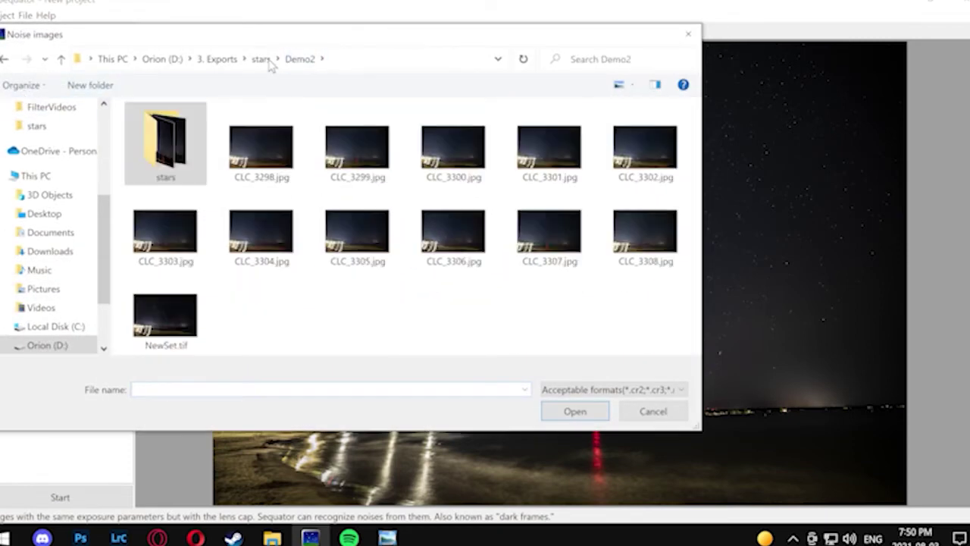
double_click(154, 152)
key("alt+Left")
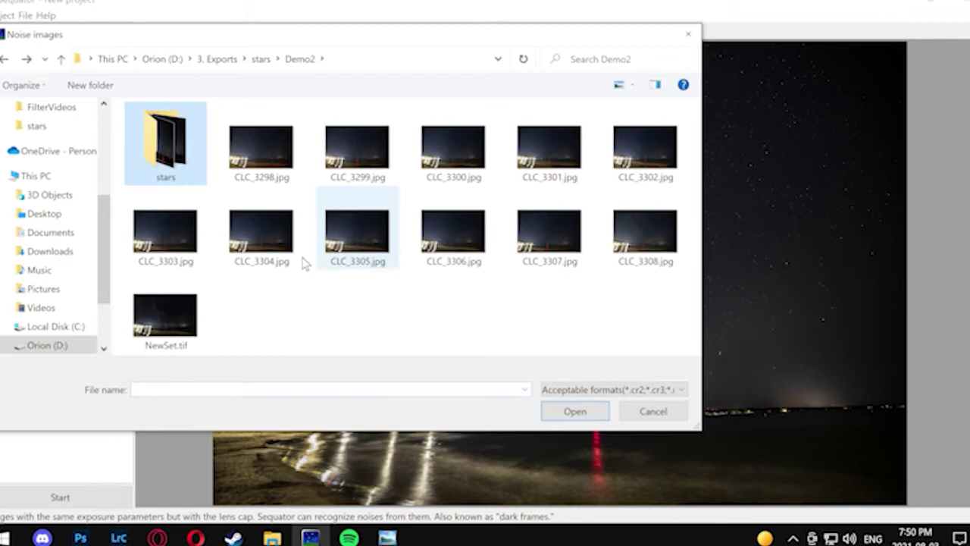
key("alt+Left")
left_click(260, 59)
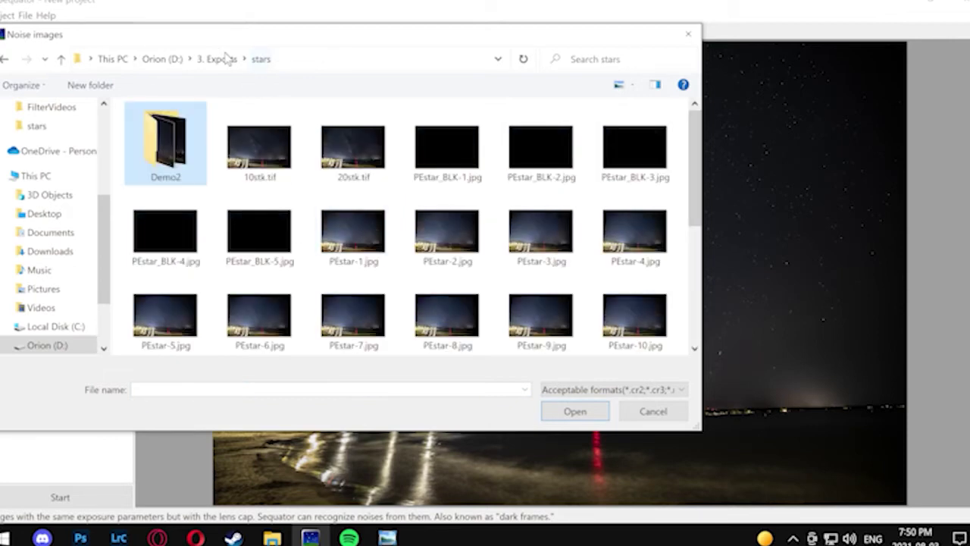
left_click(448, 148)
left_click(242, 231, "shift")
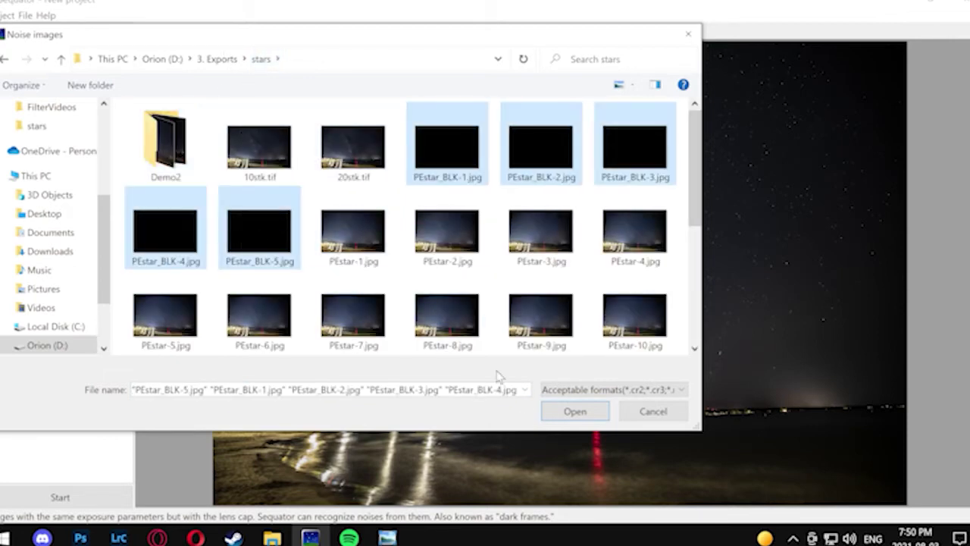
key("Return")
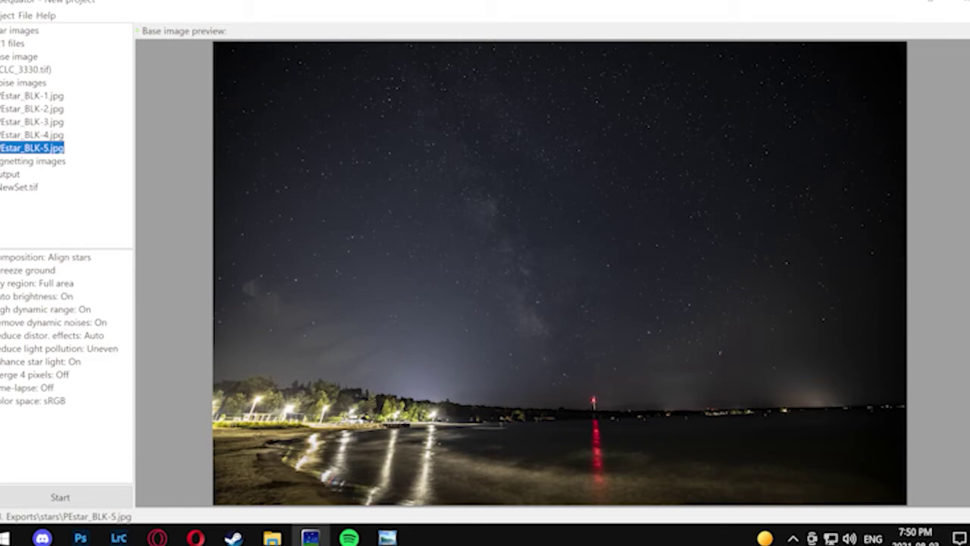
- Set the output file to ExportStack.tif in the Demo2\stars folder
double_click(19, 186)
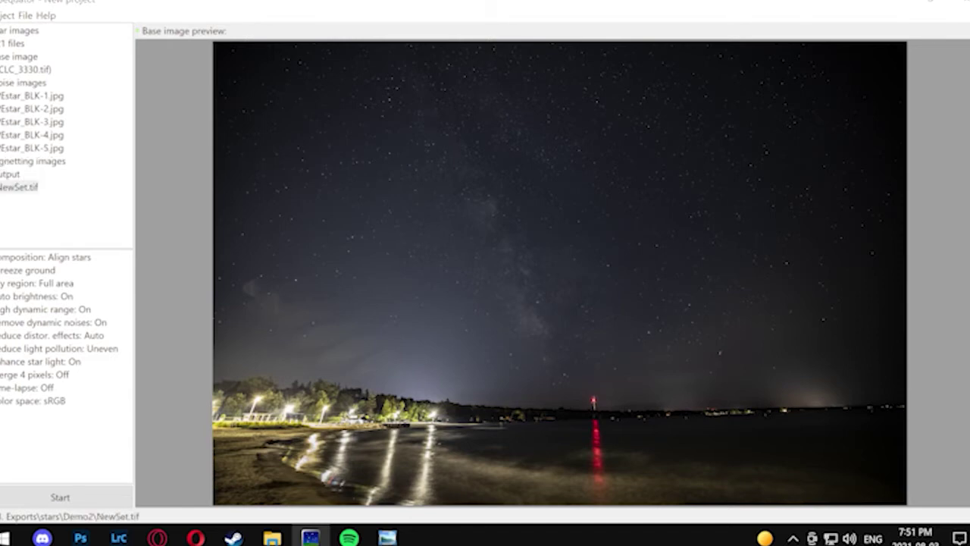
left_click(138, 154)
double_click(137, 154)
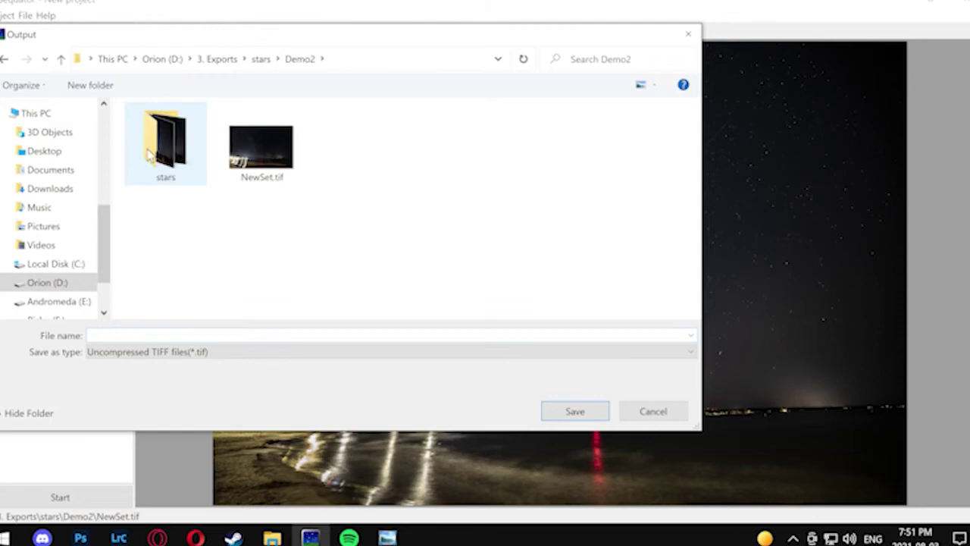
double_click(151, 152)
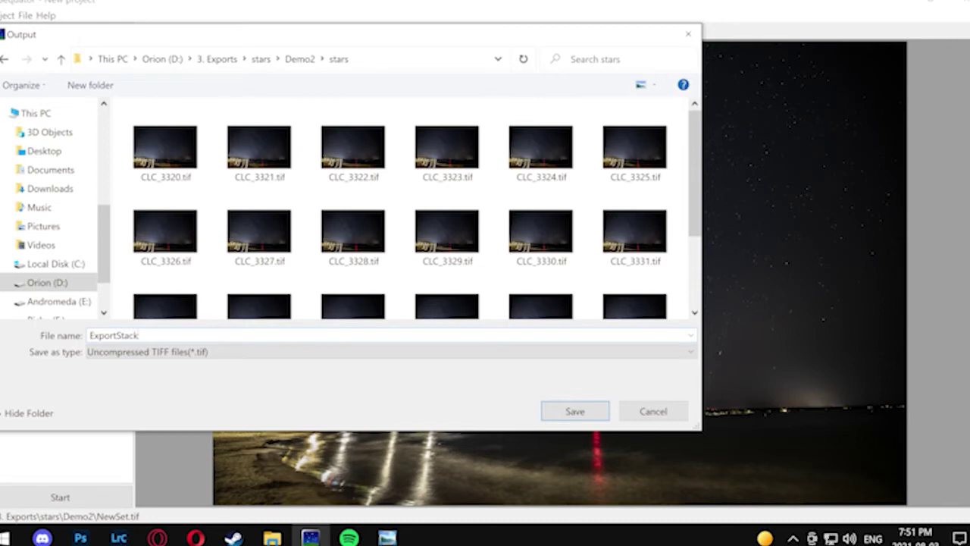
key("Return")
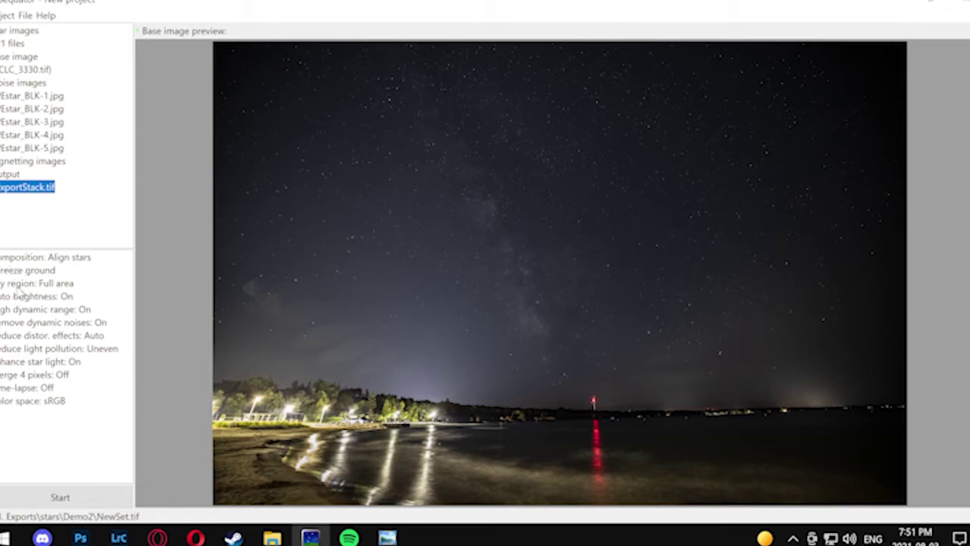
- Set Sky region to Partial and paint the sky mask down to the treeline
left_click(31, 282)
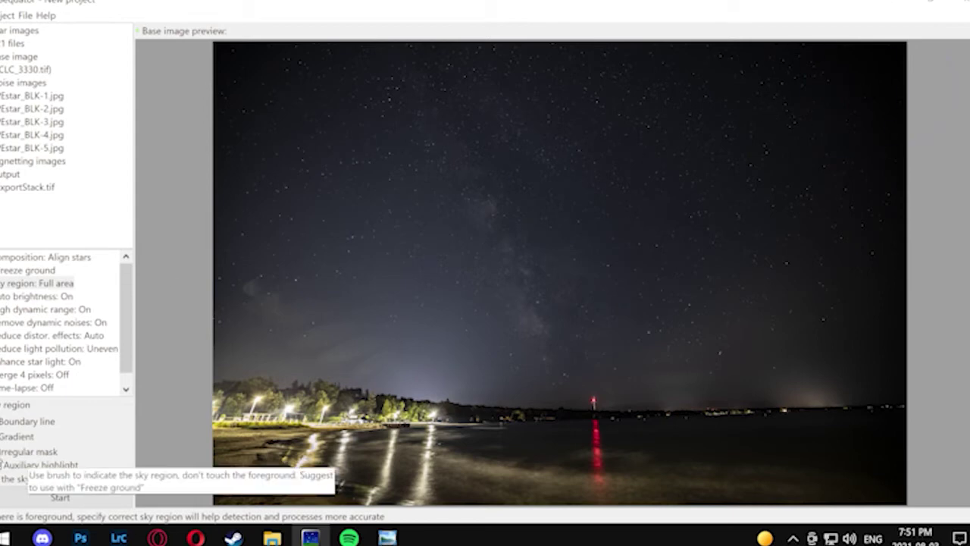
mouse_move(803, 129)
left_mouse_down()
mouse_move(857, 91)
mouse_move(751, 99)
left_mouse_up()
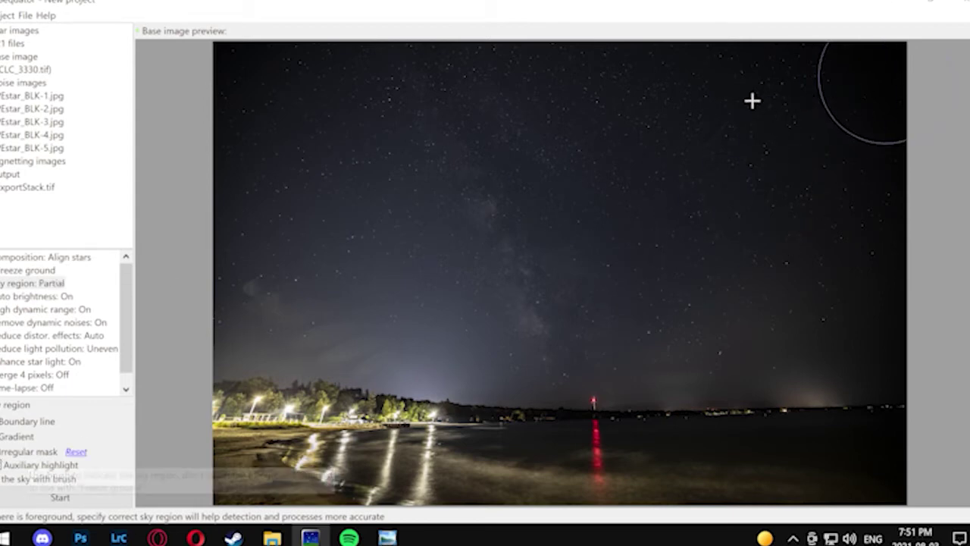
mouse_move(660, 111)
left_mouse_down()
mouse_move(347, 115)
mouse_move(281, 100)
mouse_move(191, 100)
left_mouse_up()
mouse_move(901, 175)
left_mouse_down()
mouse_move(330, 214)
mouse_move(187, 210)
mouse_move(173, 223)
mouse_move(206, 248)
mouse_move(564, 265)
mouse_move(916, 298)
mouse_move(611, 299)
mouse_move(465, 321)
mouse_move(282, 308)
mouse_move(220, 318)
left_mouse_up()
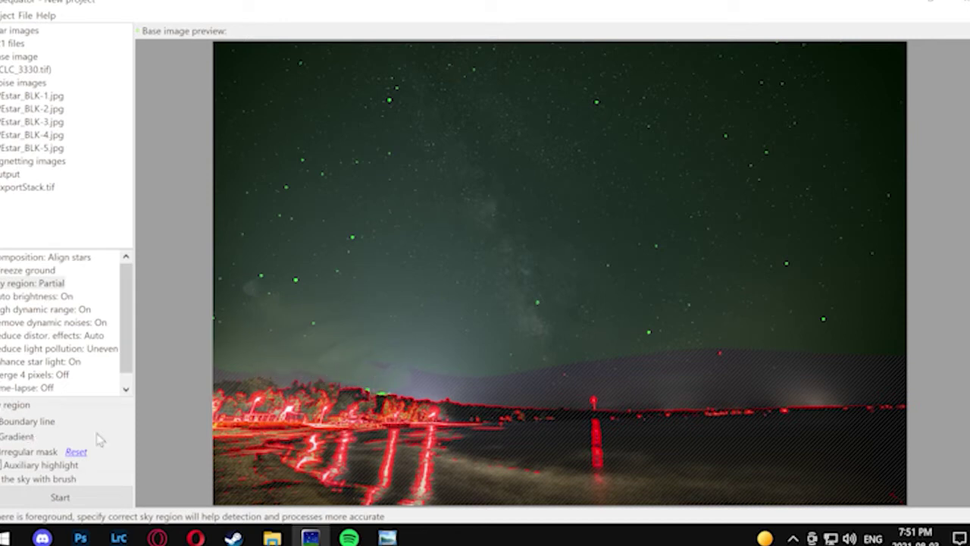
left_click(76, 452)
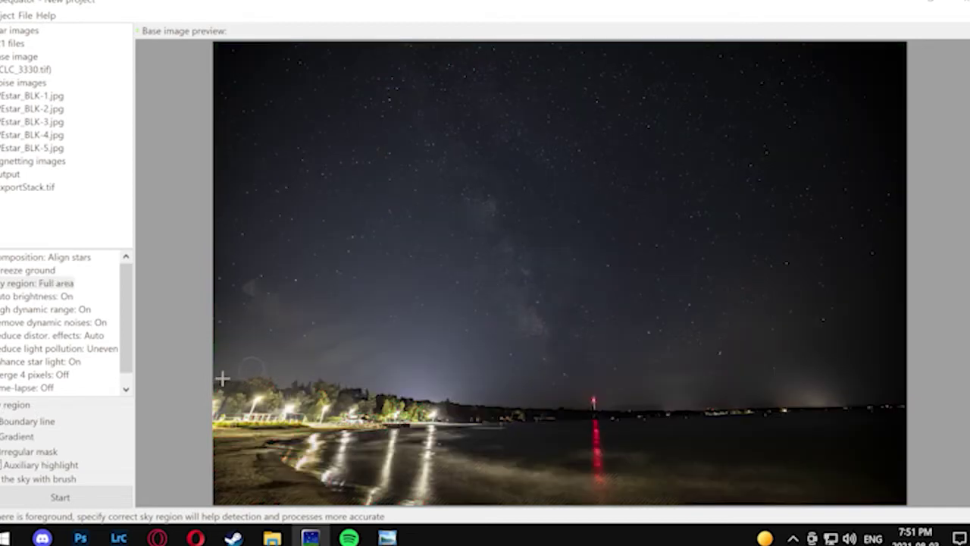
mouse_move(197, 372)
left_mouse_down()
mouse_move(249, 368)
mouse_move(501, 401)
mouse_move(591, 394)
mouse_move(598, 406)
mouse_move(884, 390)
mouse_move(877, 380)
mouse_move(796, 377)
mouse_move(602, 383)
mouse_move(782, 388)
mouse_move(684, 392)
mouse_move(485, 362)
mouse_move(274, 367)
mouse_move(190, 353)
mouse_move(207, 304)
mouse_move(701, 326)
mouse_move(879, 316)
mouse_move(825, 243)
mouse_move(220, 208)
mouse_move(199, 144)
mouse_move(556, 147)
mouse_move(760, 171)
mouse_move(855, 164)
mouse_move(867, 82)
mouse_move(204, 81)
mouse_move(319, 174)
left_mouse_up()
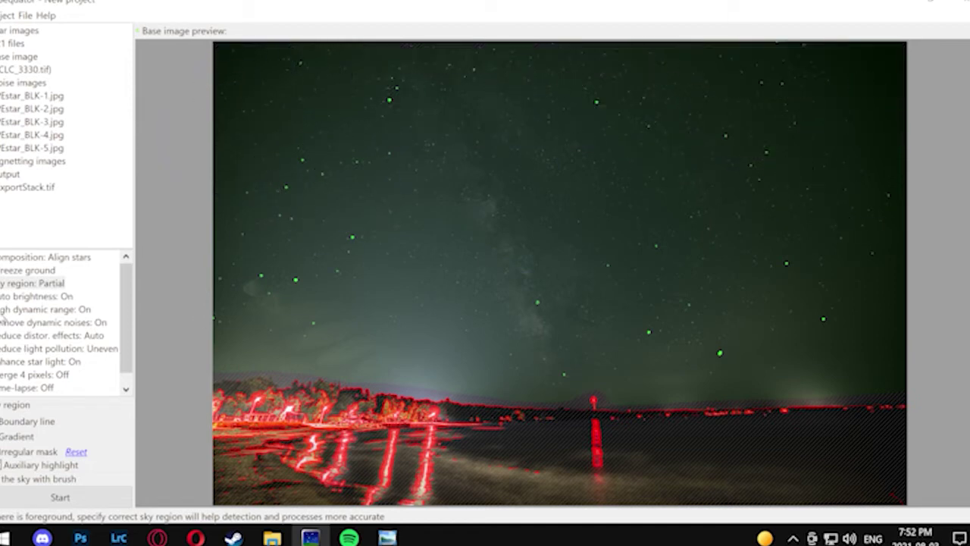
left_click(4, 296)
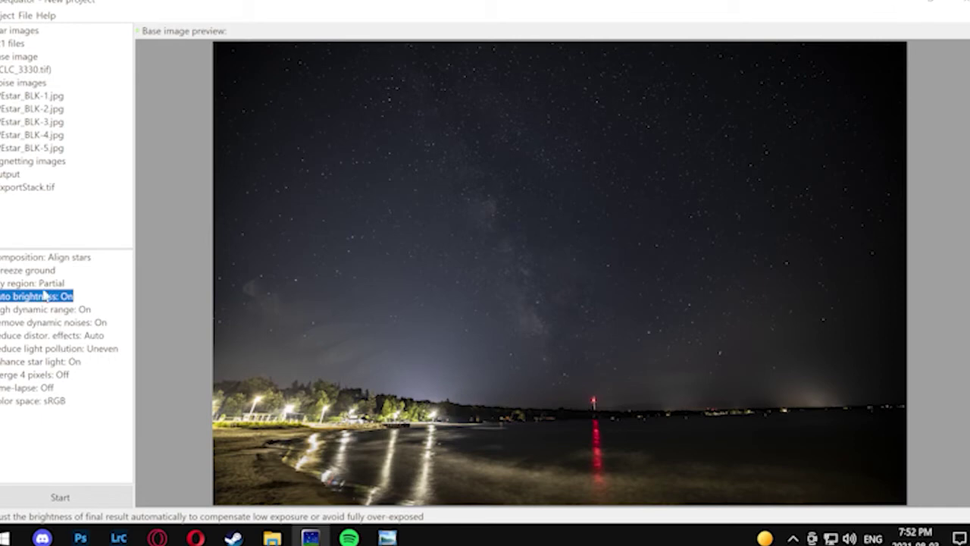
- Keep light-pollution reduction on Uneven and start stacking
left_click(44, 350)
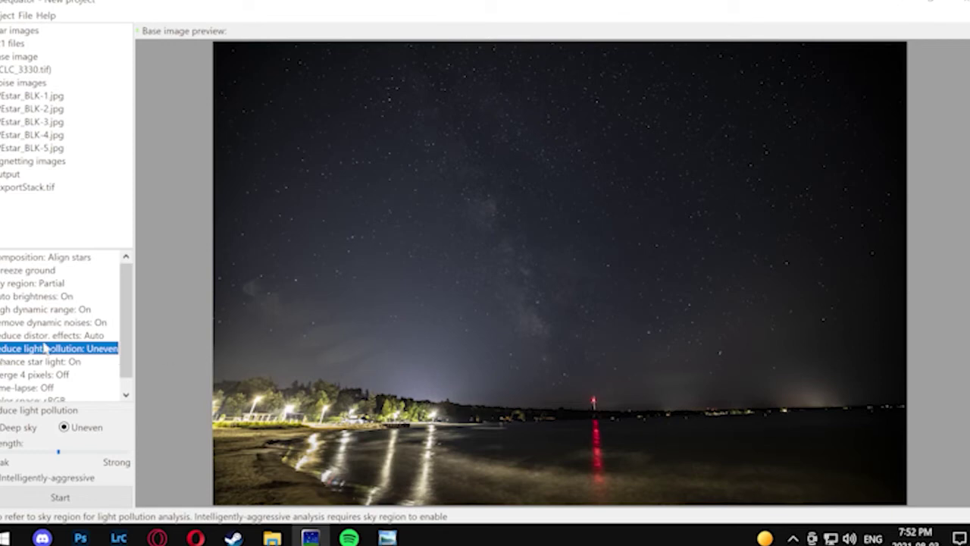
scroll(56, 350, "down", 1)
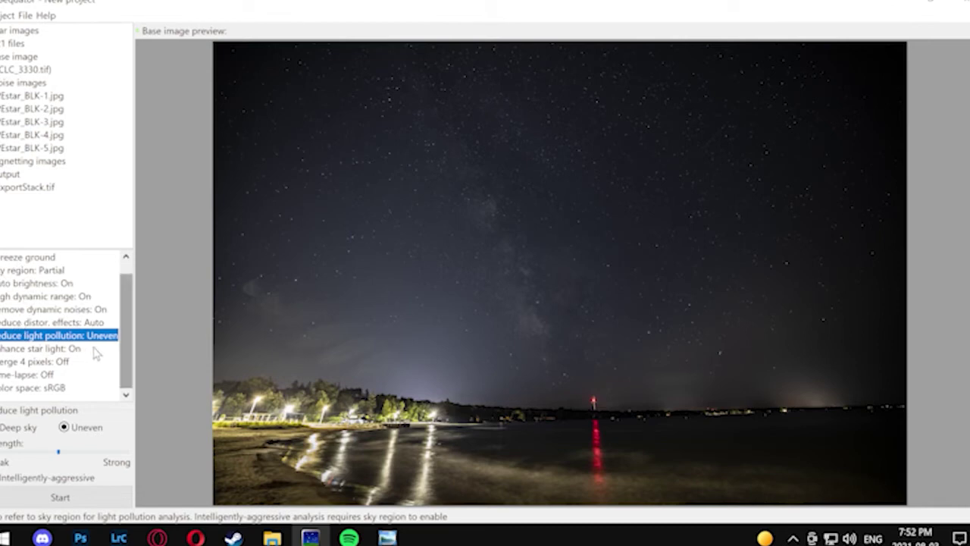
scroll(10, 319, "up", 1)
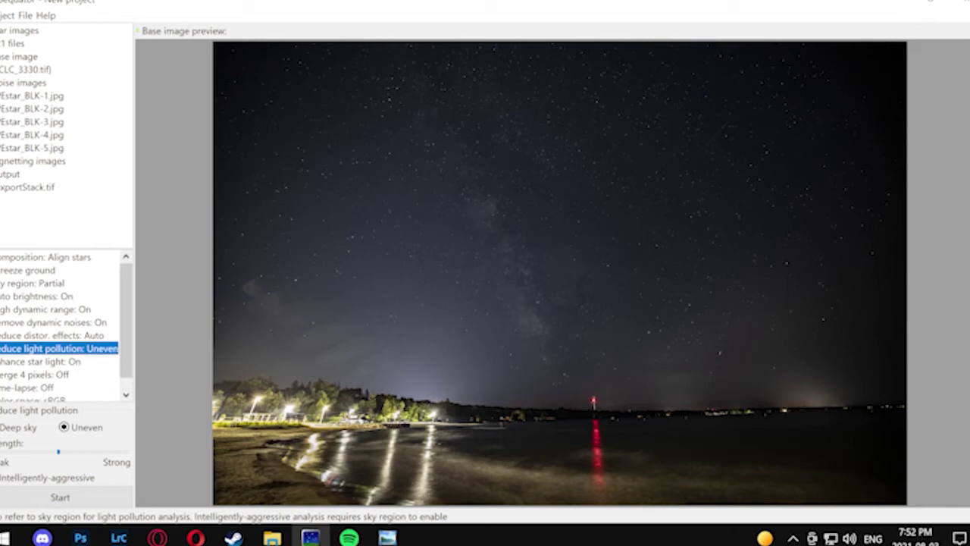
left_click(52, 504)
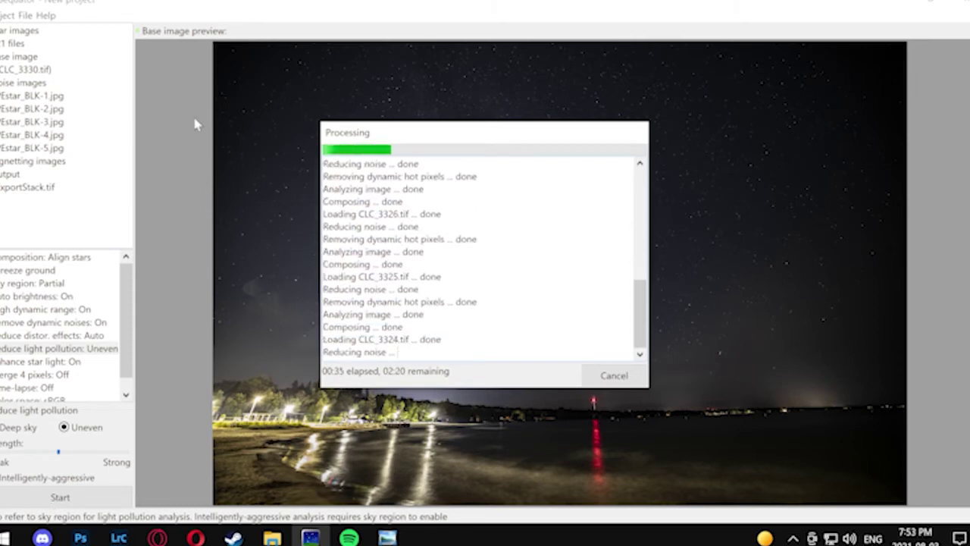
- Let the stack finish in 02:53, close the progress window, and return to Lightroom Classic
left_click_drag(394, 133, 614, 71)
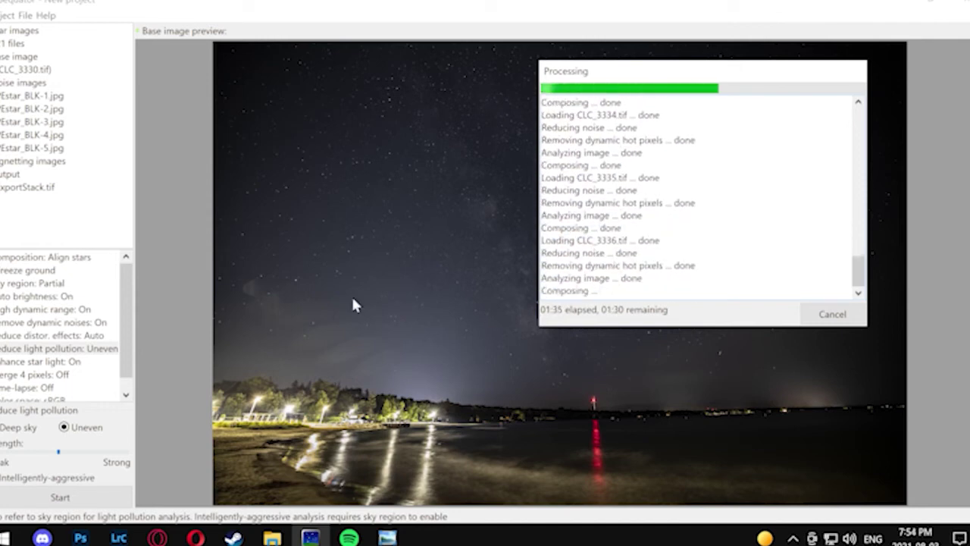
left_click_drag(643, 79, 735, 91)
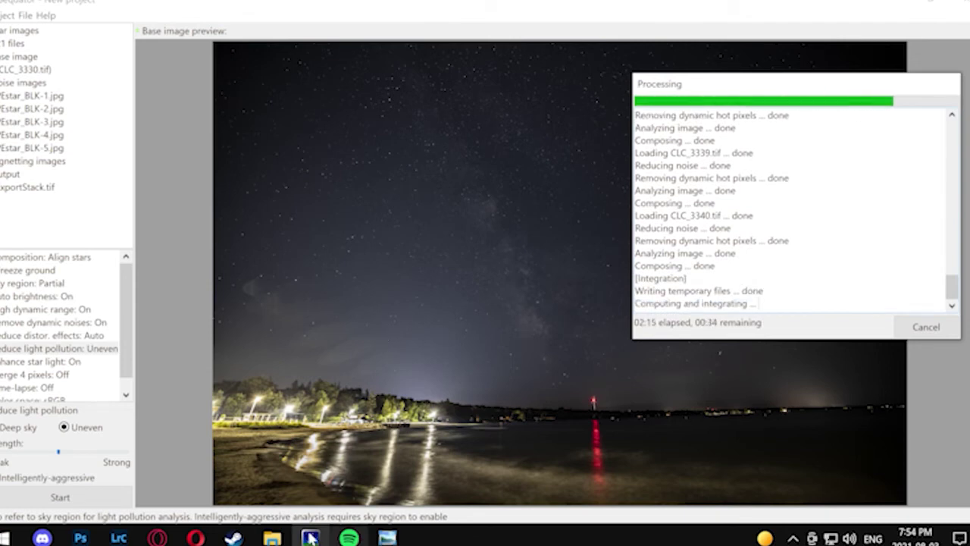
left_click_drag(862, 89, 459, 72)
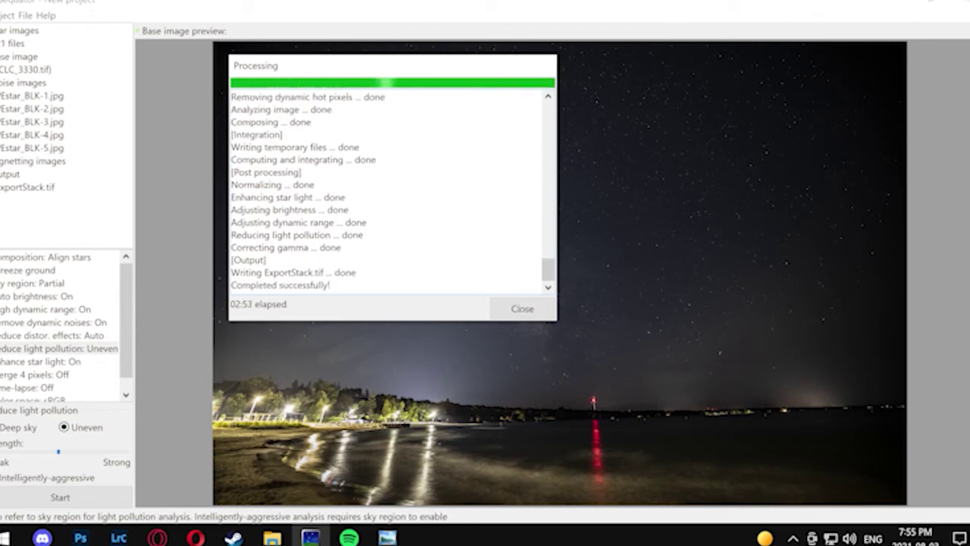
left_click(500, 310)
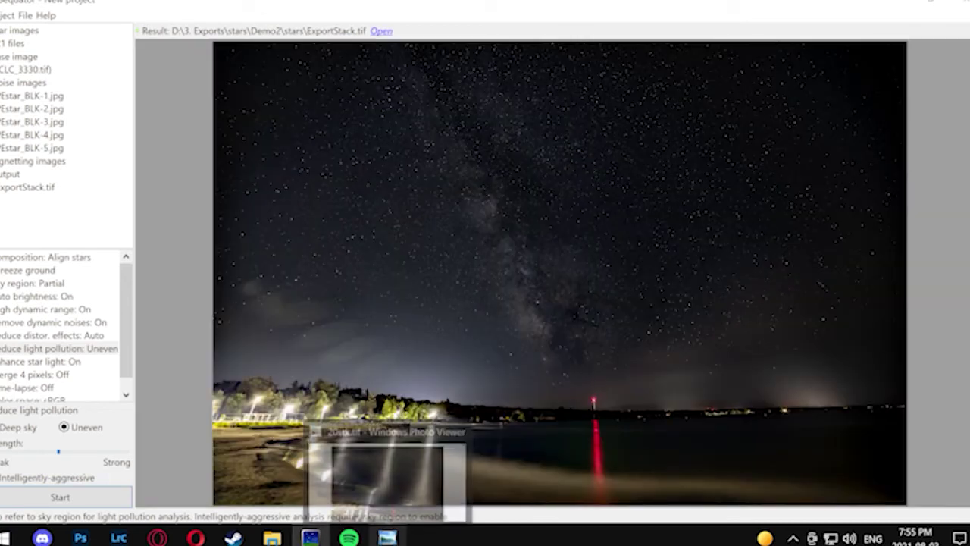
left_click(119, 537)
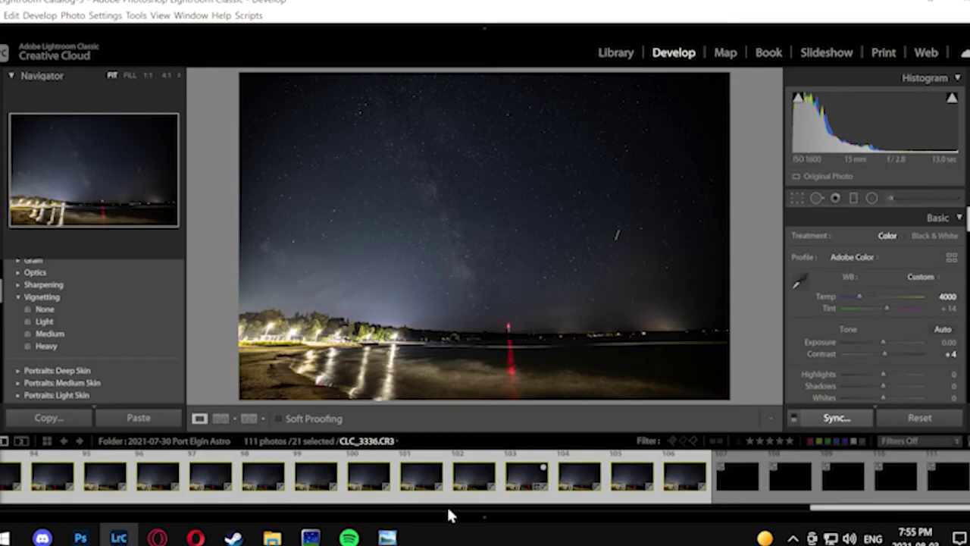
- Hide the filmstrip, module strip and left panel, then view ExportStack.tif in Photo Viewer
left_click(484, 517)
left_click(448, 29)
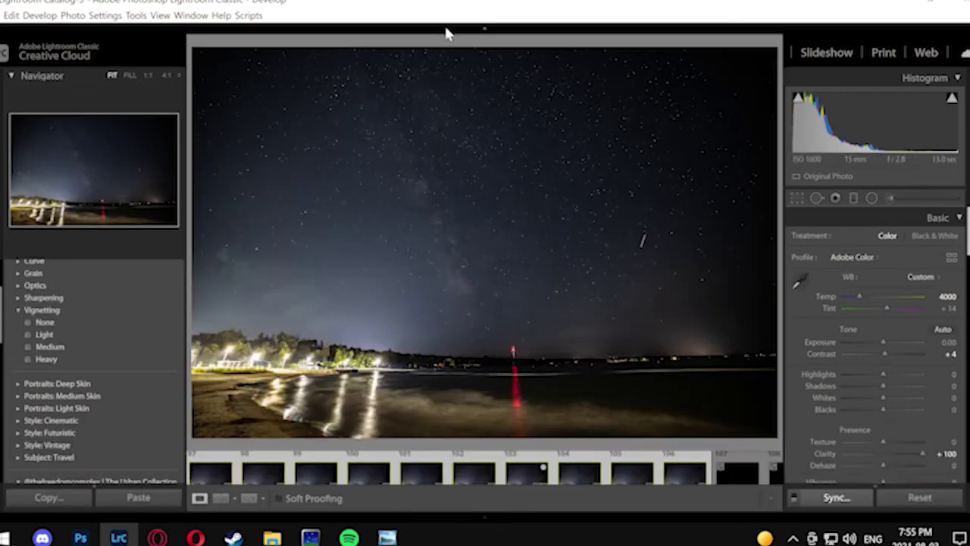
left_click(3, 293)
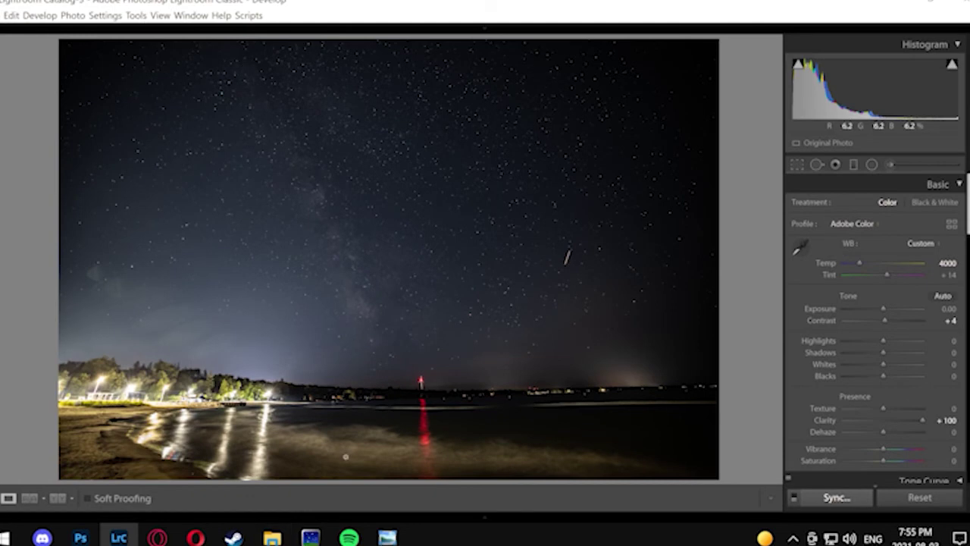
left_click(388, 537)
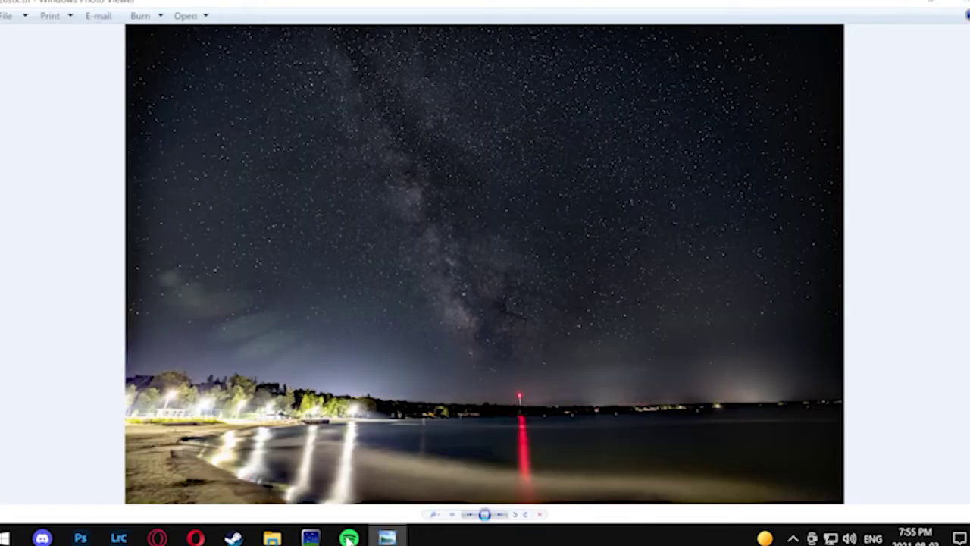
- Switch from Photo Viewer to Lightroom Classic's Library showing the new one-photo import
key("alt+Tab")
key("alt+Tab")
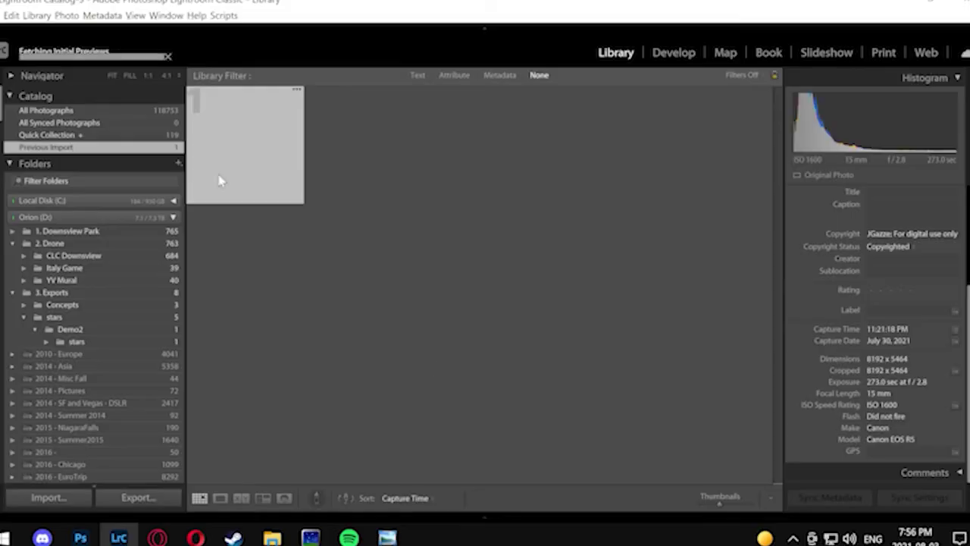
- Open the stacked photo in Loupe view, pan across the Milky Way band and horizon glow, then zoom to 4:1
double_click(201, 138)
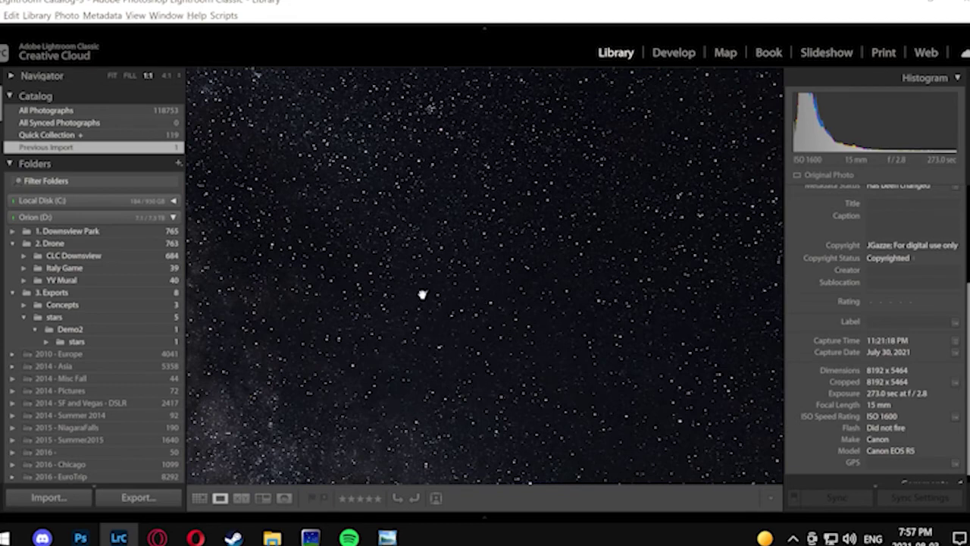
left_click_drag(367, 391, 584, 220)
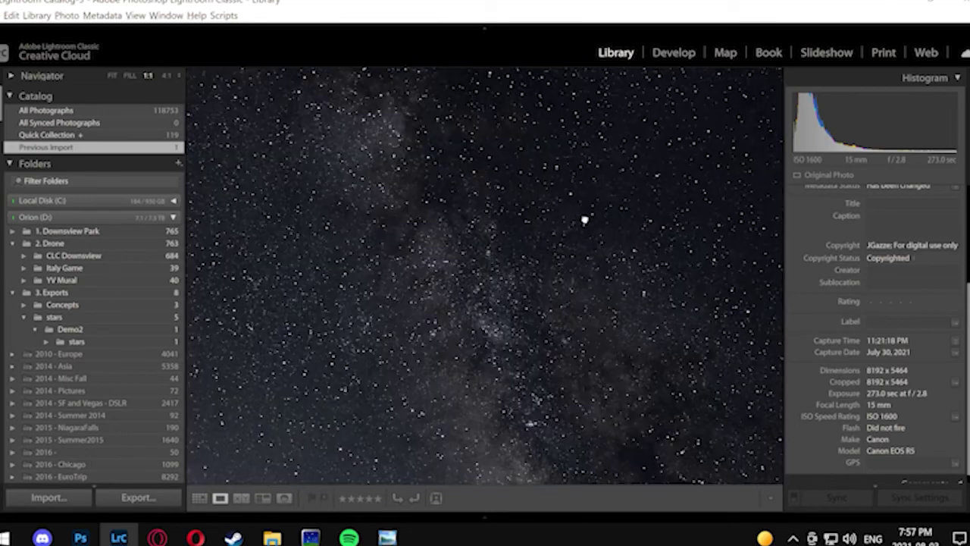
left_click_drag(335, 313, 323, 229)
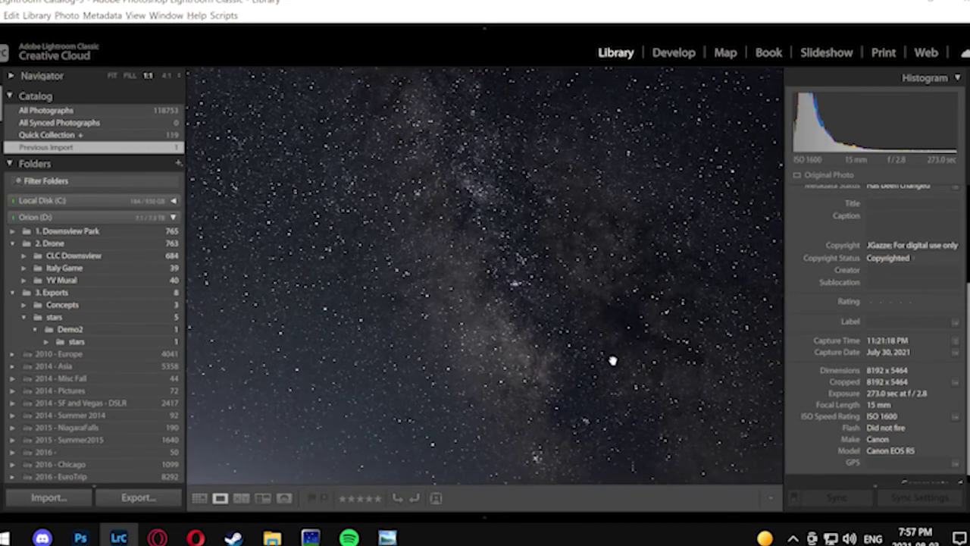
left_click_drag(612, 361, 505, 297)
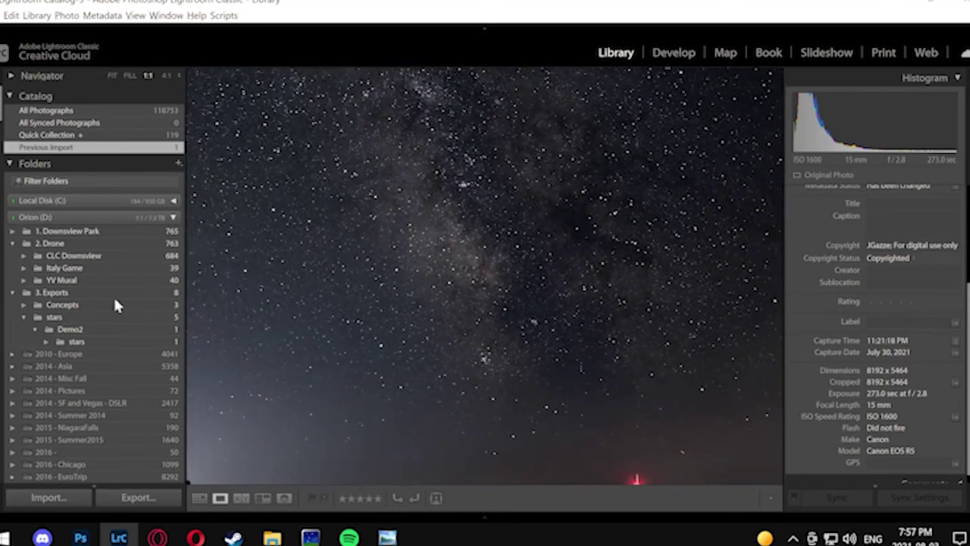
left_click(166, 76)
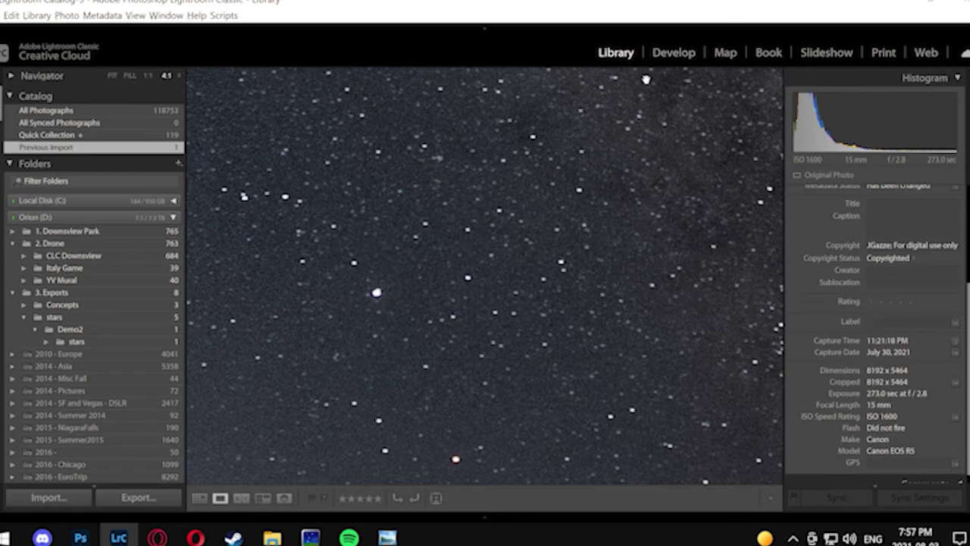
- Switch to the Develop module and fit the whole photo in view
left_click(672, 53)
scroll(831, 345, "down", 15)
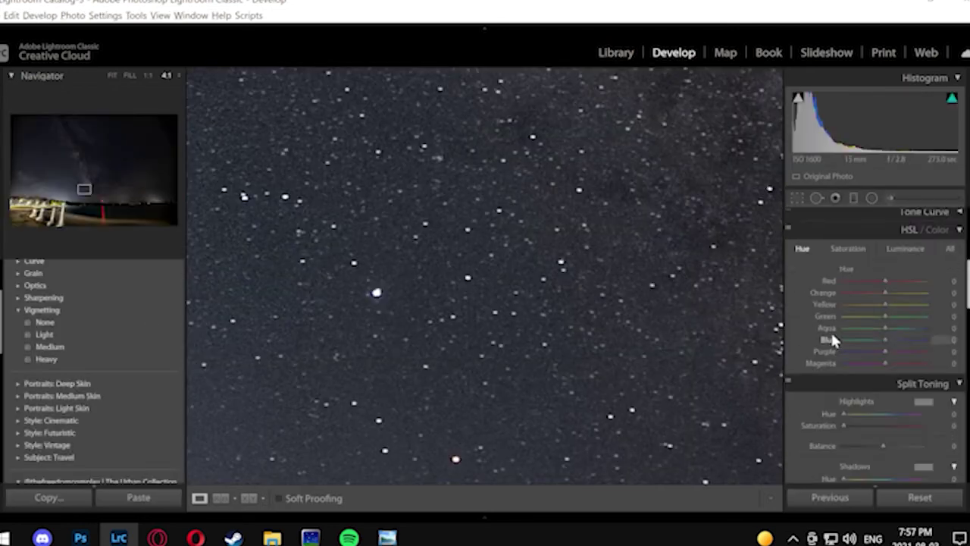
scroll(820, 353, "up", 5)
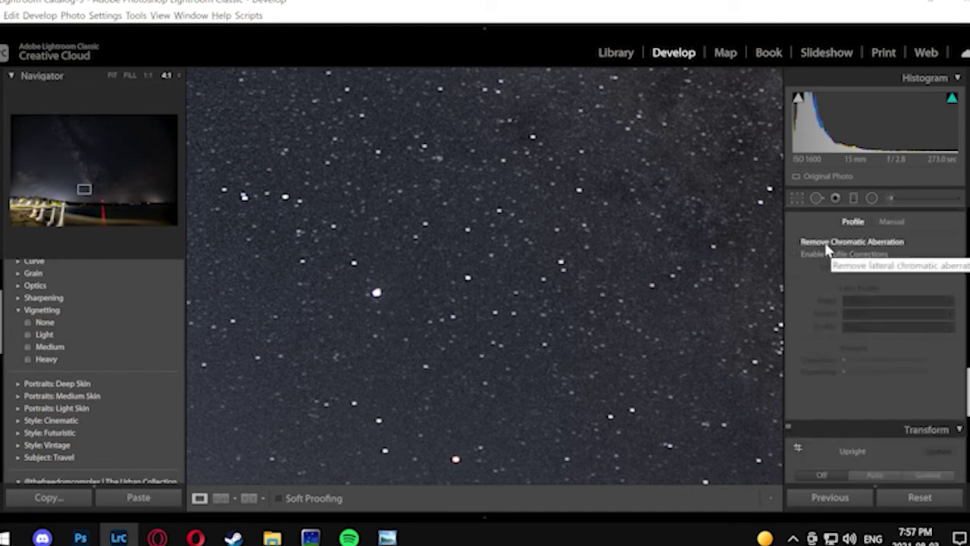
left_click(379, 281)
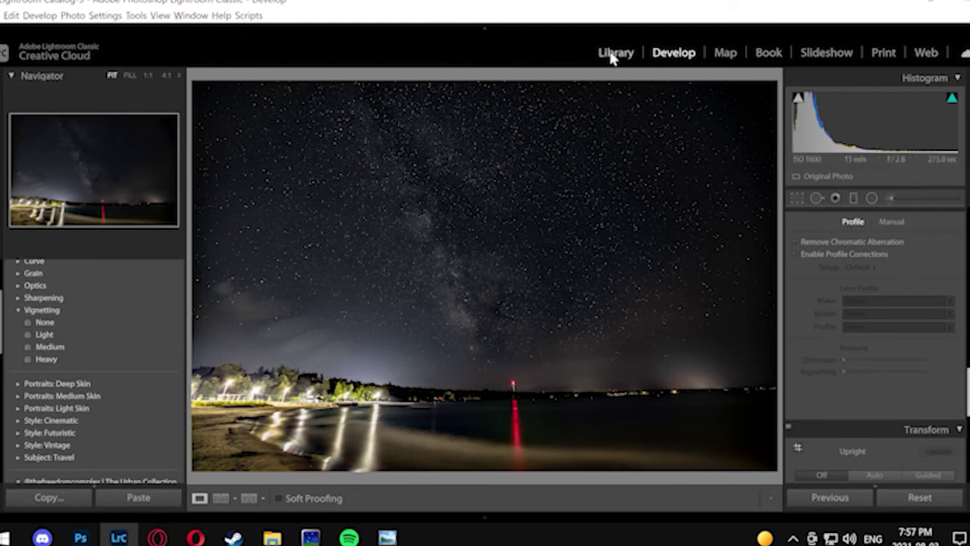
- In the Basic panel, set Clarity to +9 and Dehaze to +19
scroll(882, 332, "up", 10)
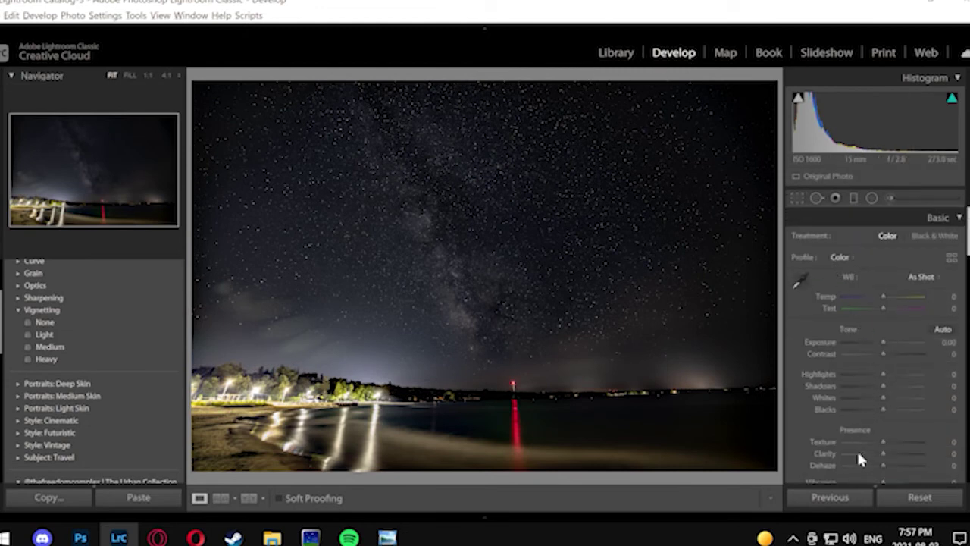
scroll(849, 450, "up", 1)
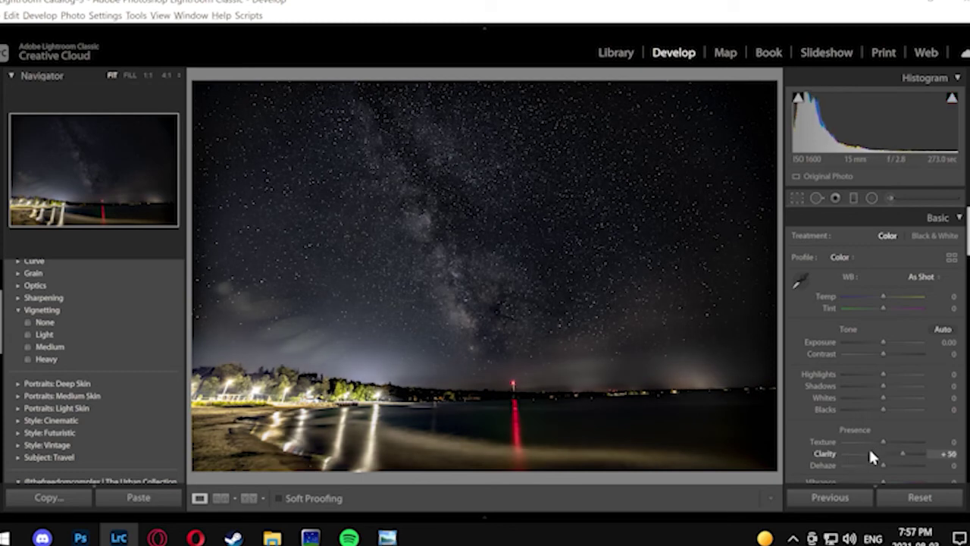
scroll(852, 455, "up", 18)
scroll(855, 451, "down", 7)
mouse_move(851, 464)
left_mouse_down()
mouse_move(869, 464)
mouse_move(856, 465)
left_mouse_up()
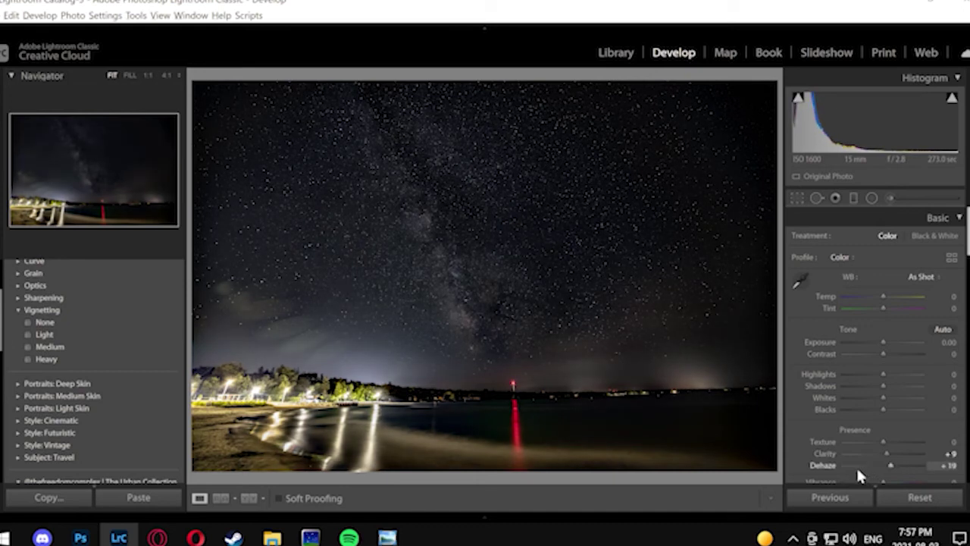
- Crop the photo to a vertical 4 x 5 / 8 x 10 ratio, reframe the scene, and apply it
left_click(796, 197)
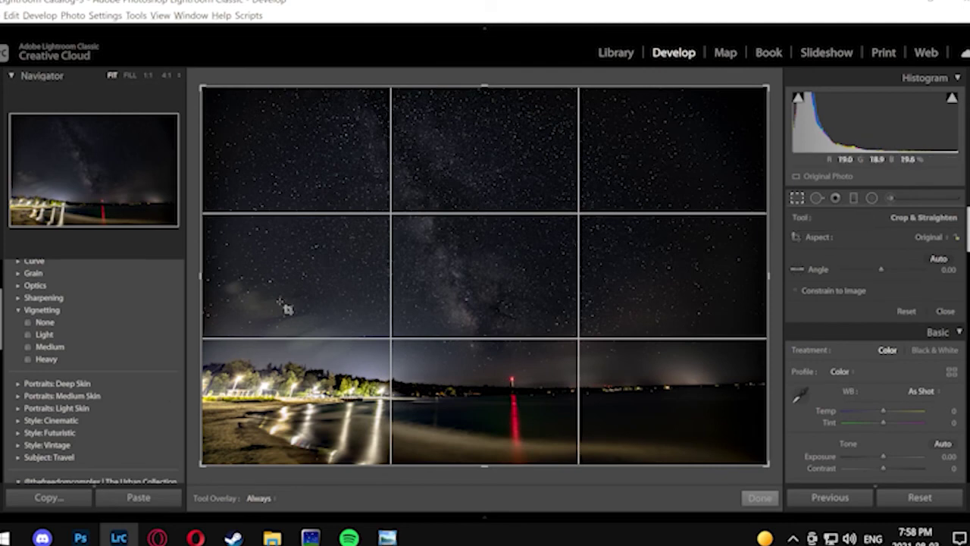
left_click(589, 53)
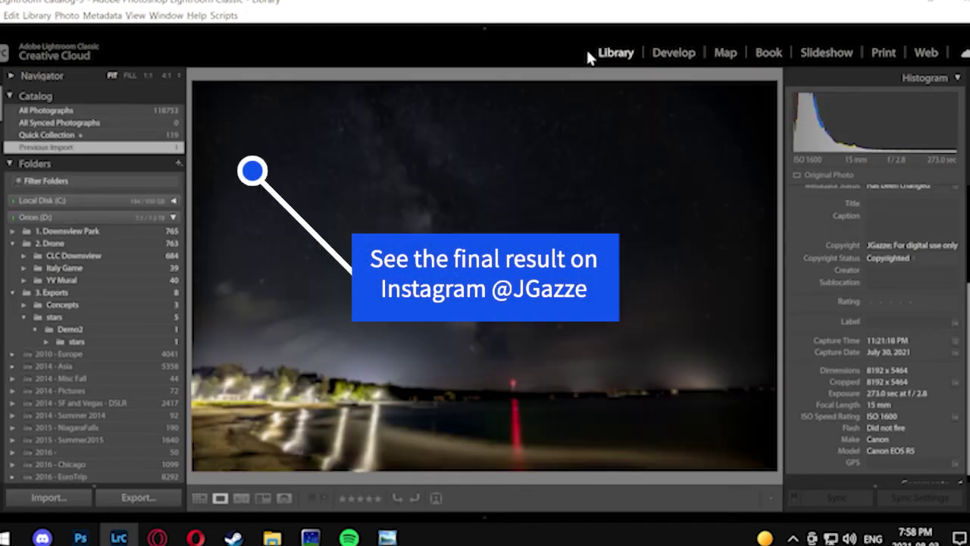
left_click(644, 56)
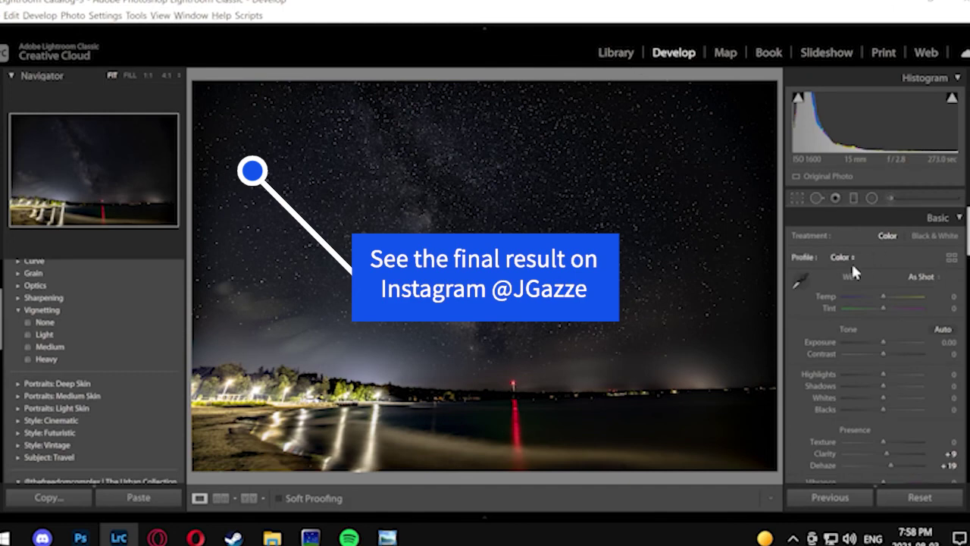
key("r")
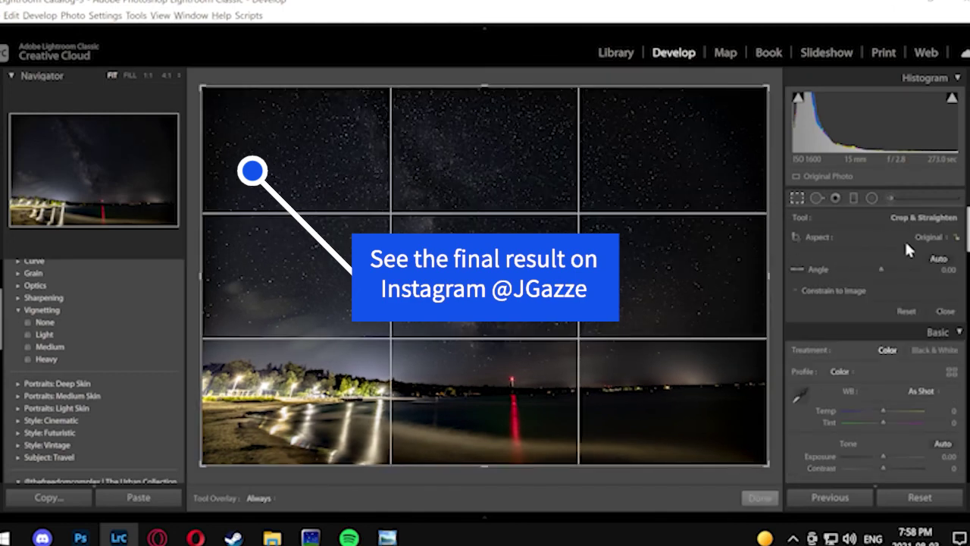
left_click(928, 236)
left_click(833, 310)
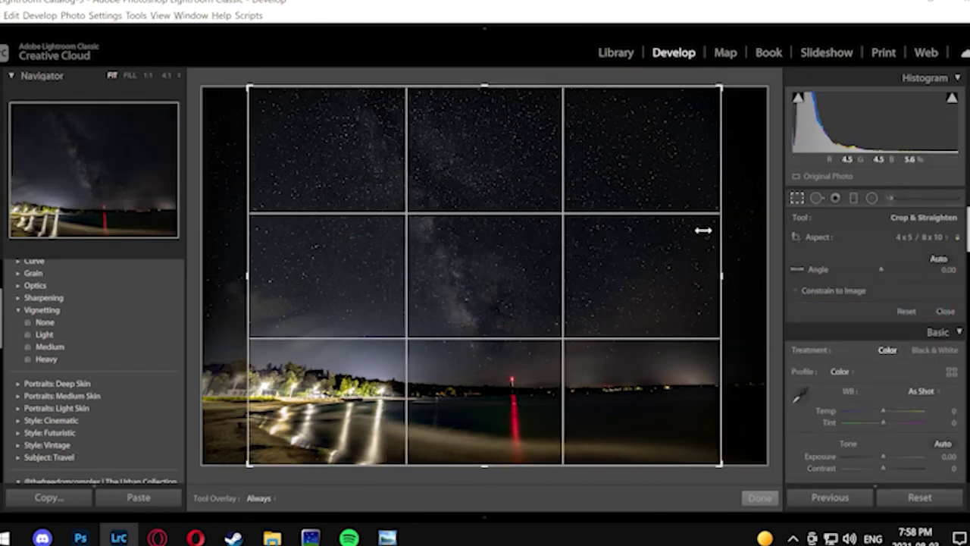
left_click_drag(691, 91, 617, 95)
mouse_move(563, 188)
left_mouse_down()
mouse_move(494, 197)
mouse_move(559, 192)
mouse_move(547, 193)
left_mouse_up()
left_click(754, 498)
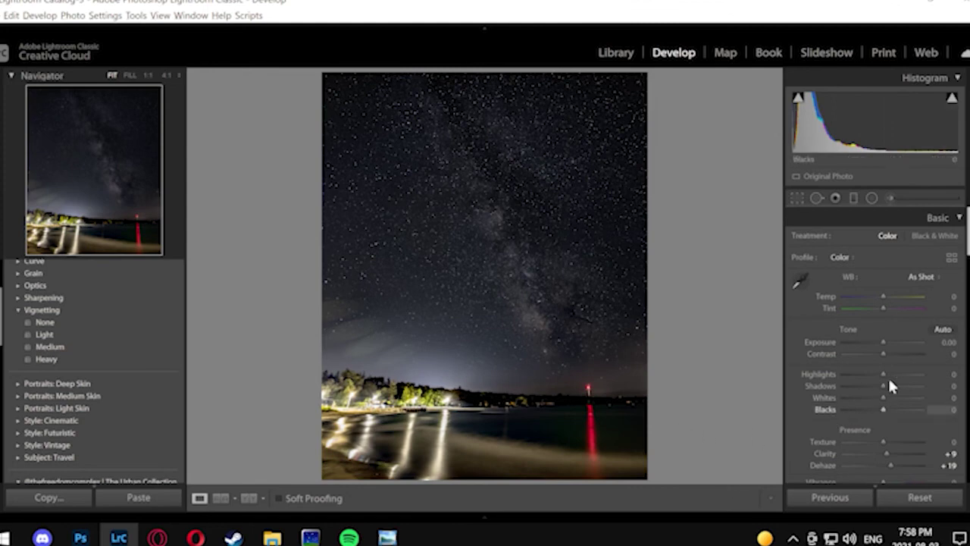
scroll(902, 345, "down", 8)
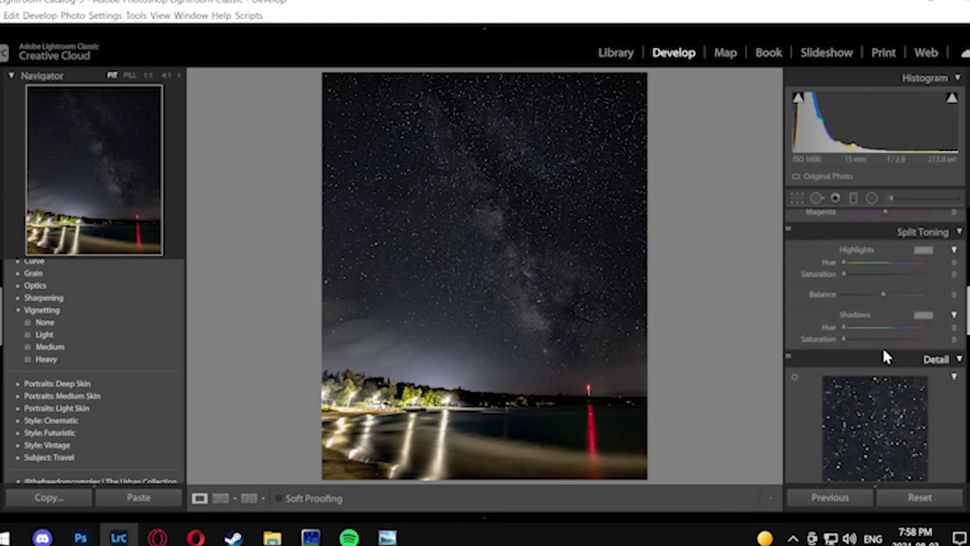
scroll(883, 350, "down", 2)
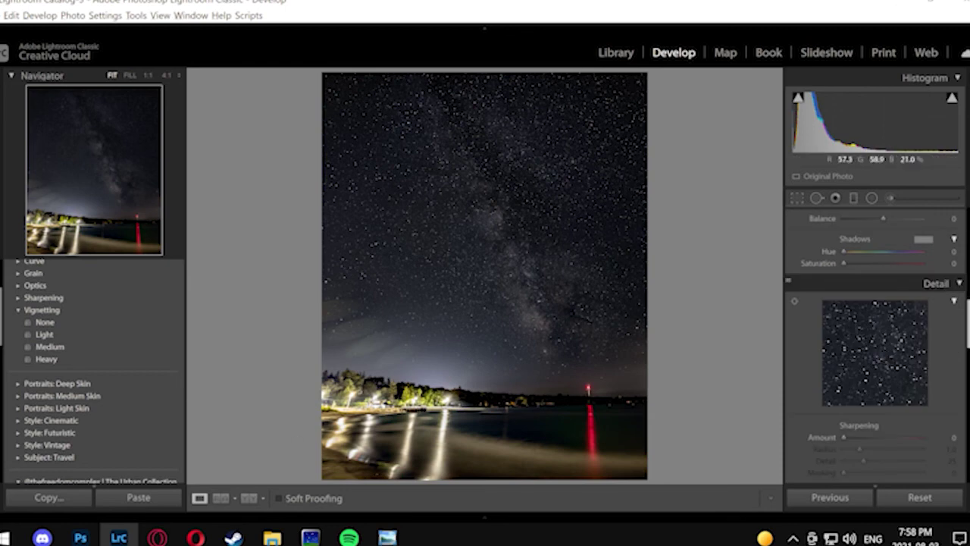
scroll(823, 406, "down", 10)
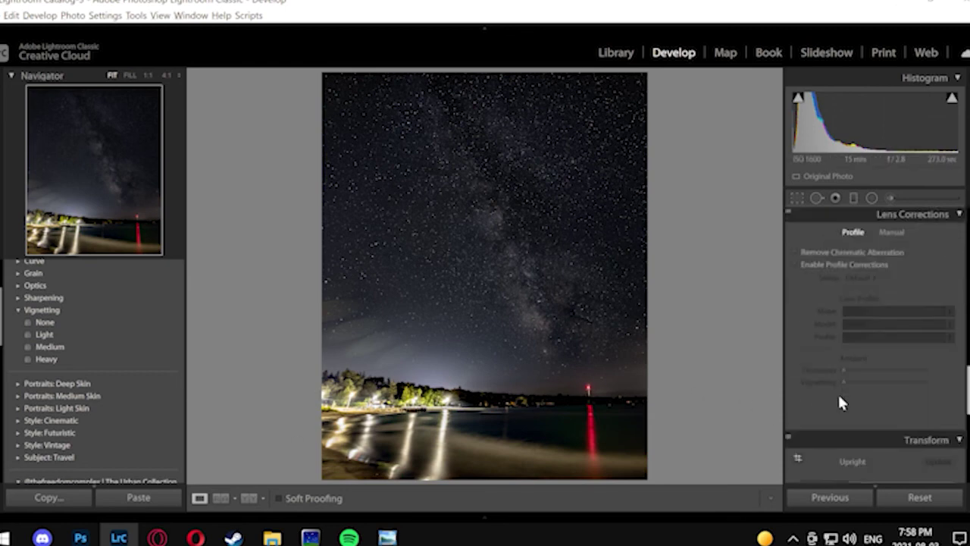
left_click(849, 348)
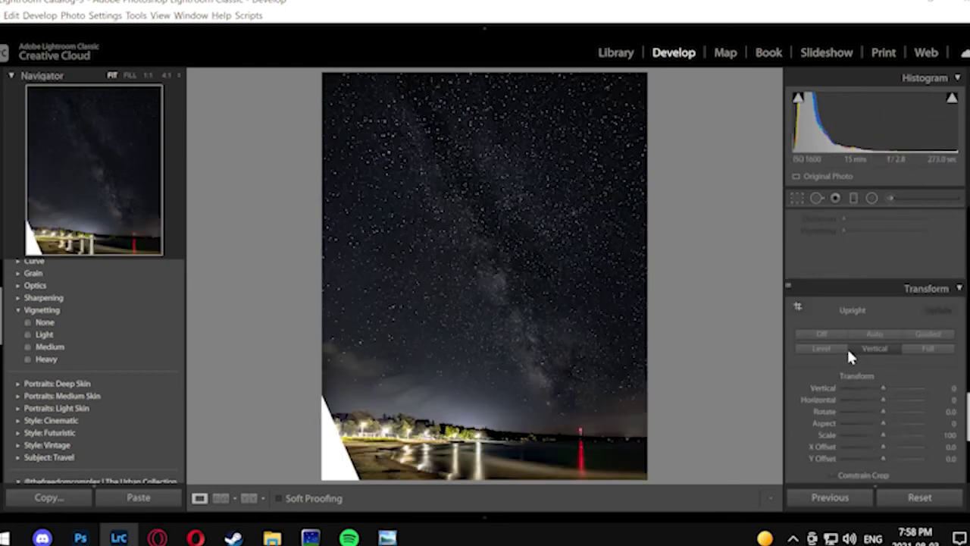
left_click(852, 334)
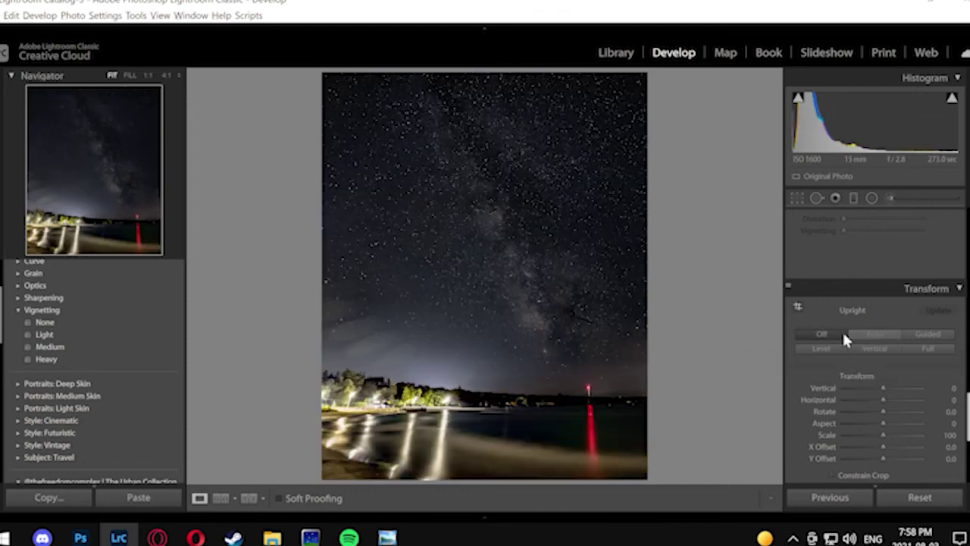
left_click(821, 334)
left_click(804, 350)
left_click(812, 334)
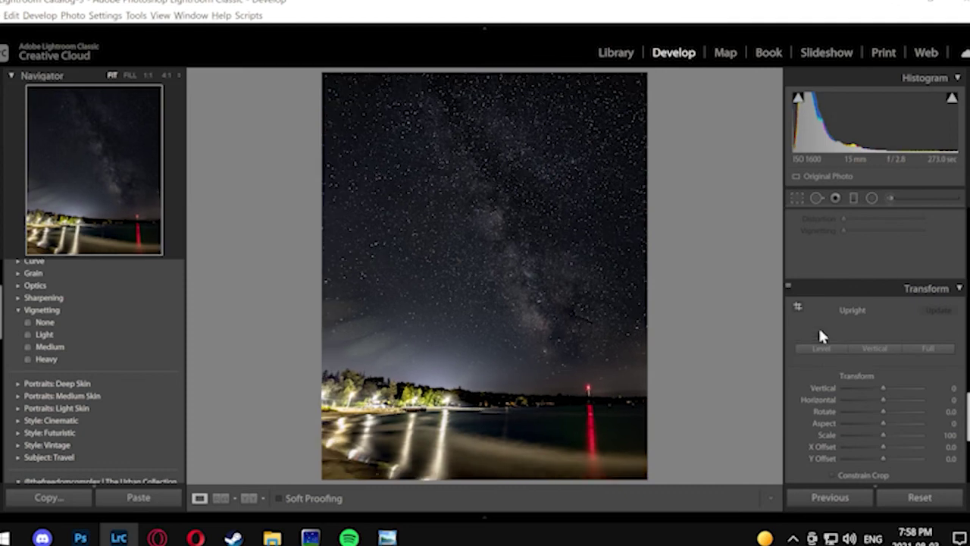
scroll(834, 345, "up", 5)
scroll(848, 363, "up", 5)
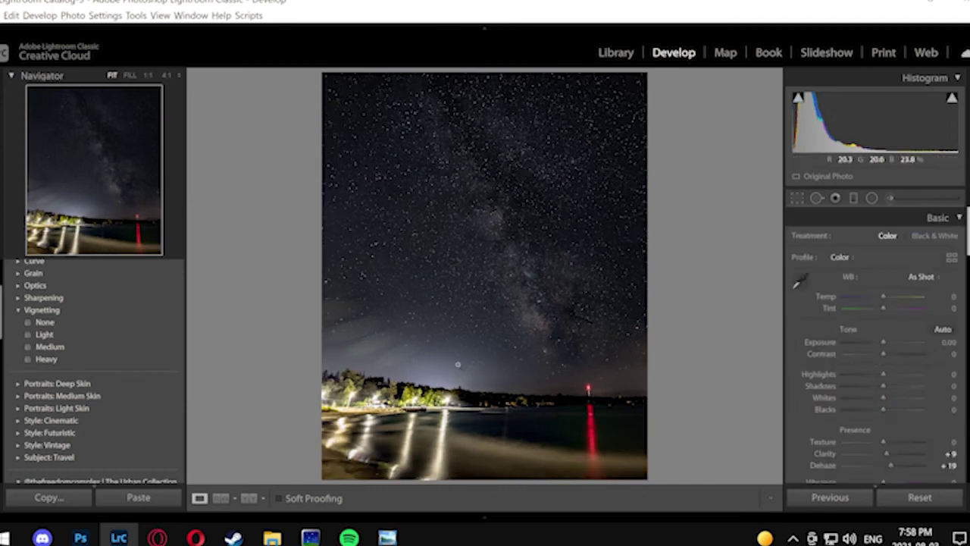